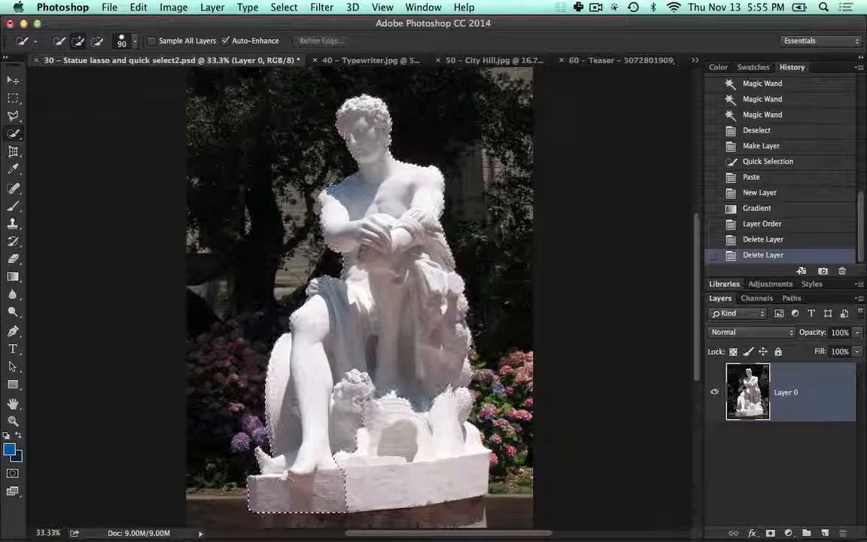
Step: Extend the Quick Selection to cover the rest of the statue, including the base, the small figure and the draped legs
{"action": "left_click_drag", "start_coordinate": [322, 486], "coordinate": [407, 472]}
{"action": "left_click_drag", "start_coordinate": [395, 335], "coordinate": [374, 234]}
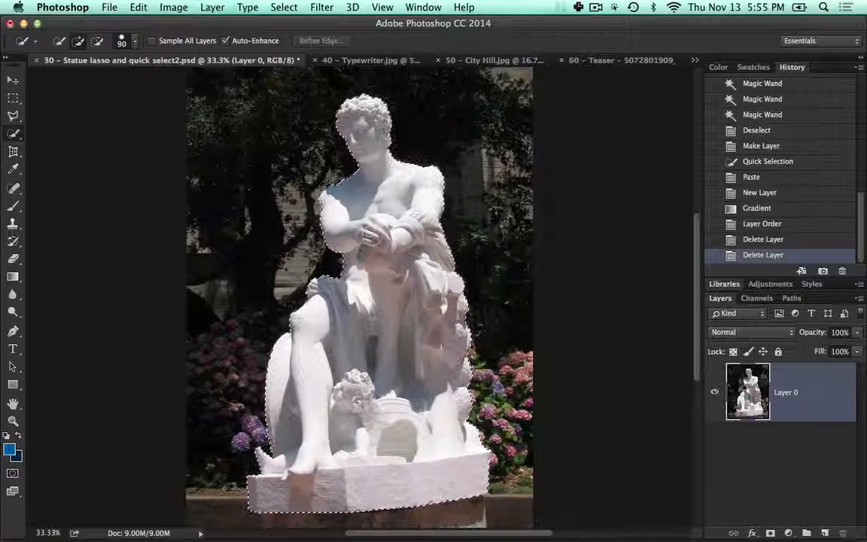
{"action": "left_click_drag", "start_coordinate": [370, 275], "coordinate": [410, 306]}
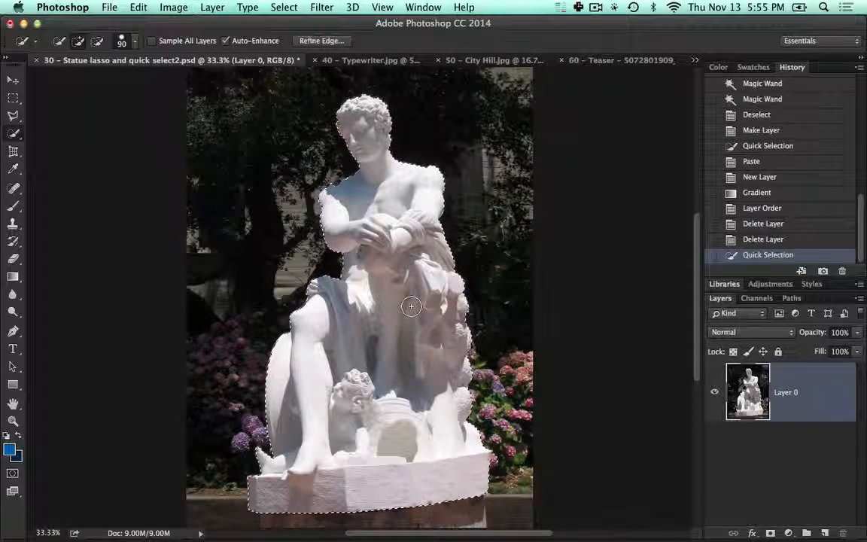
Step: Examine the selection edge closely around the corner of the statue's base and the raised foot
{"action": "key", "text": "super+equal"}
{"action": "key", "text": "super+equal"}
{"action": "key", "text": "super+equal"}
{"action": "key", "text": "super+equal"}
{"action": "key", "text": "super+equal"}
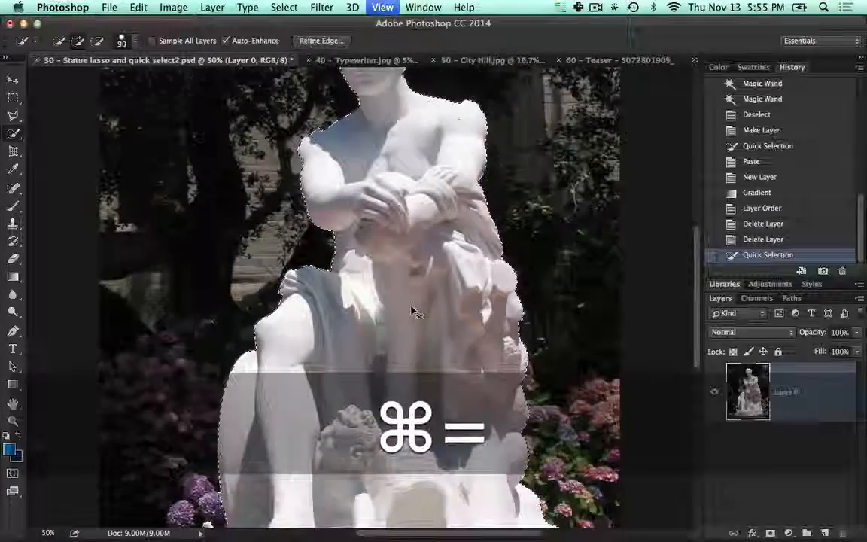
{"action": "key", "text": "space"}
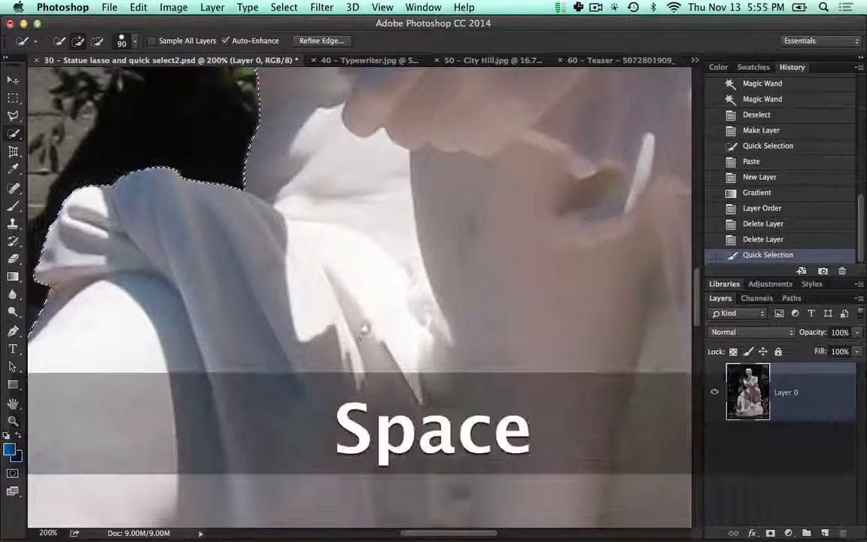
{"action": "left_click_drag", "start_coordinate": [363, 328], "coordinate": [468, 188]}
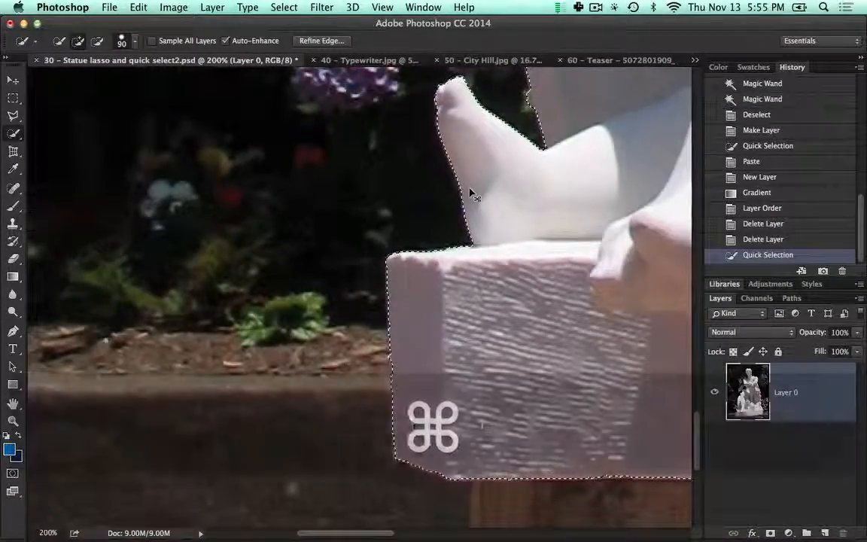
{"action": "key", "text": "super+equal"}
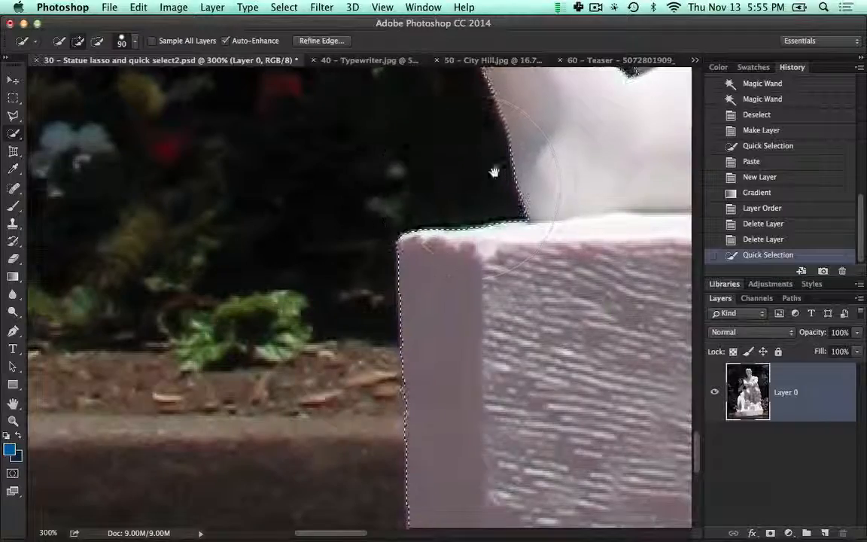
{"action": "left_click_drag", "start_coordinate": [494, 170], "coordinate": [365, 320]}
{"action": "left_click_drag", "start_coordinate": [409, 179], "coordinate": [305, 274]}
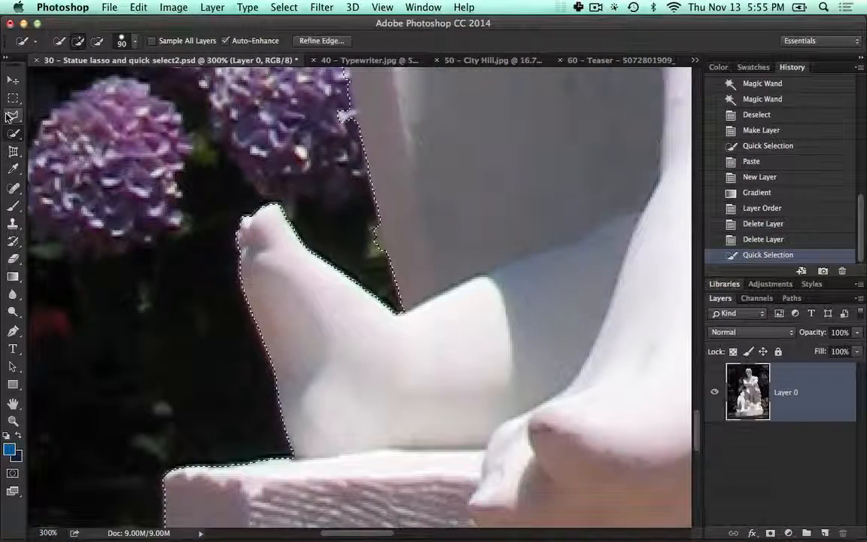
Step: Try a rough Polygonal Lasso outline around the raised foot as a new selection, and undo it
{"action": "left_click", "coordinate": [7, 116]}
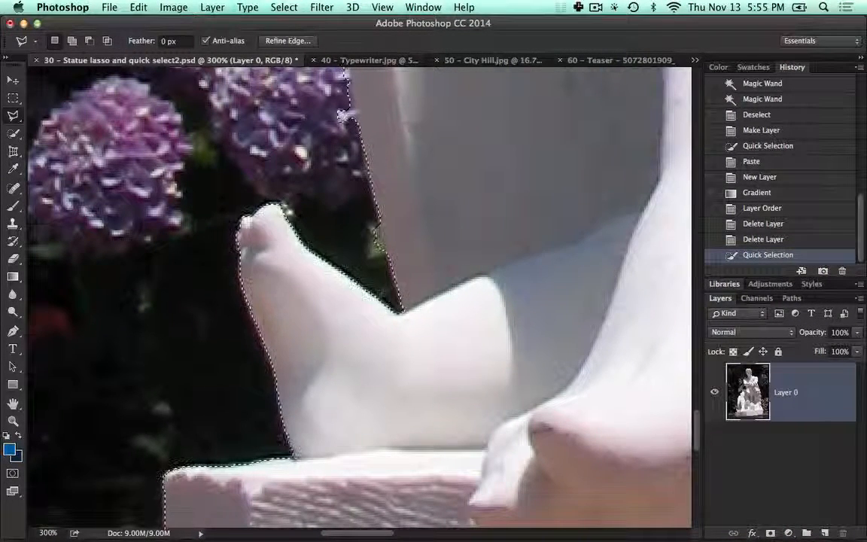
{"action": "left_click", "coordinate": [491, 297]}
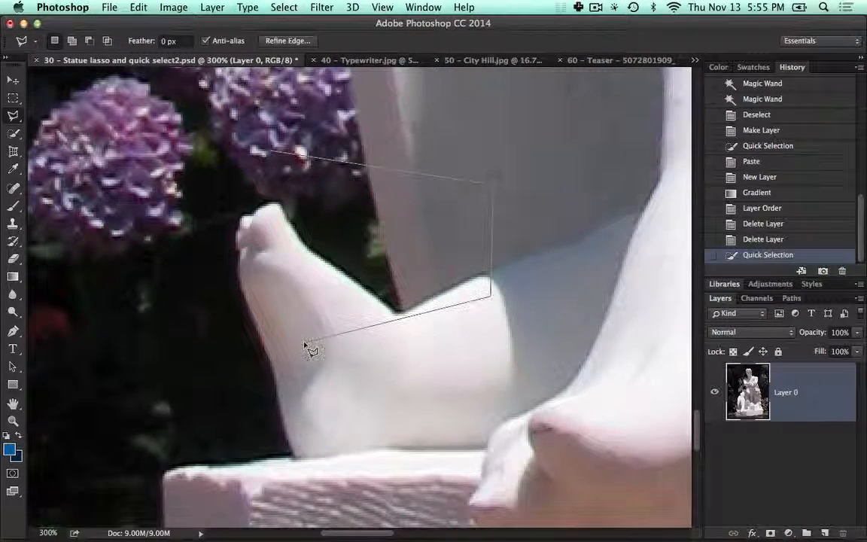
{"action": "left_click", "coordinate": [224, 185]}
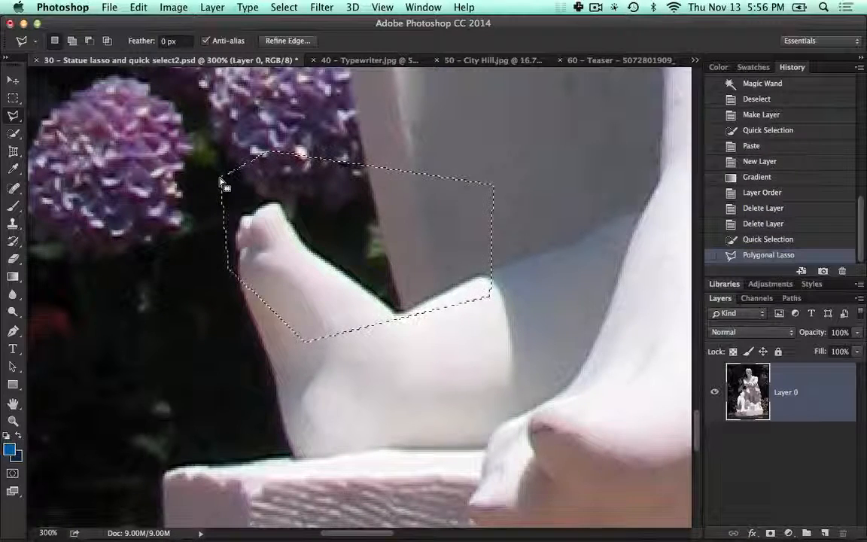
{"action": "key", "text": "super+z"}
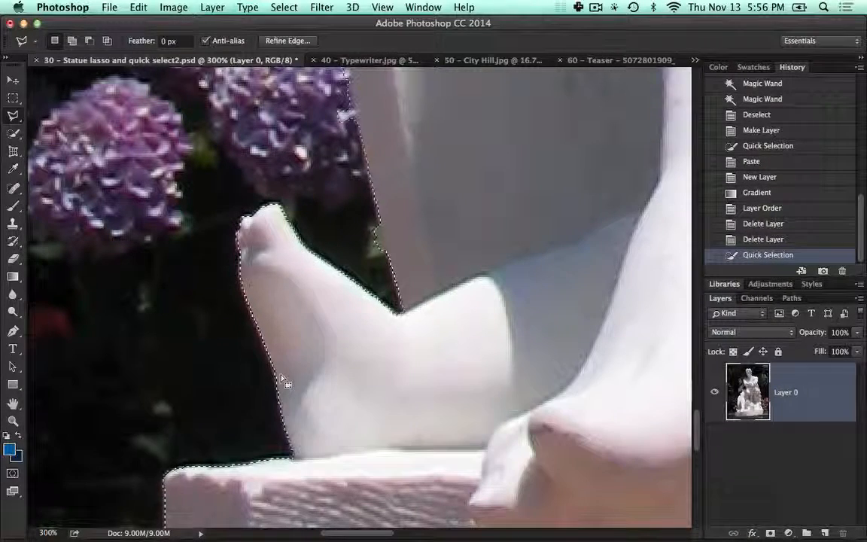
Step: Try tracing the outer edge and toes of the raised foot with the Polygonal Lasso as a new selection, and undo it
{"action": "left_click", "coordinate": [270, 360]}
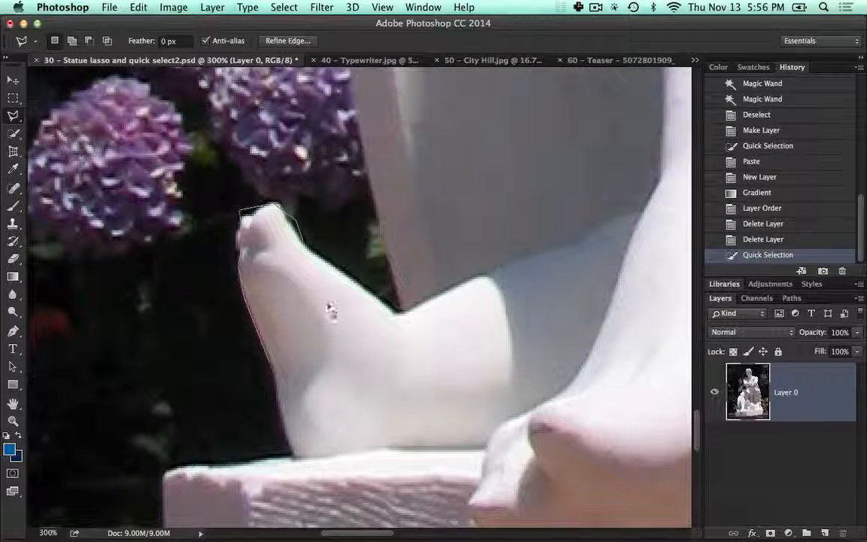
{"action": "key", "text": "super+z"}
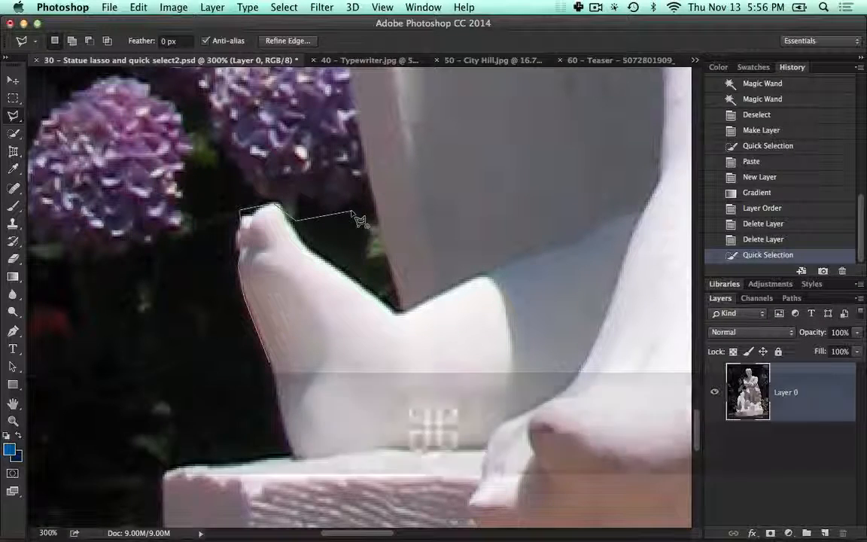
{"action": "double_click", "coordinate": [360, 233]}
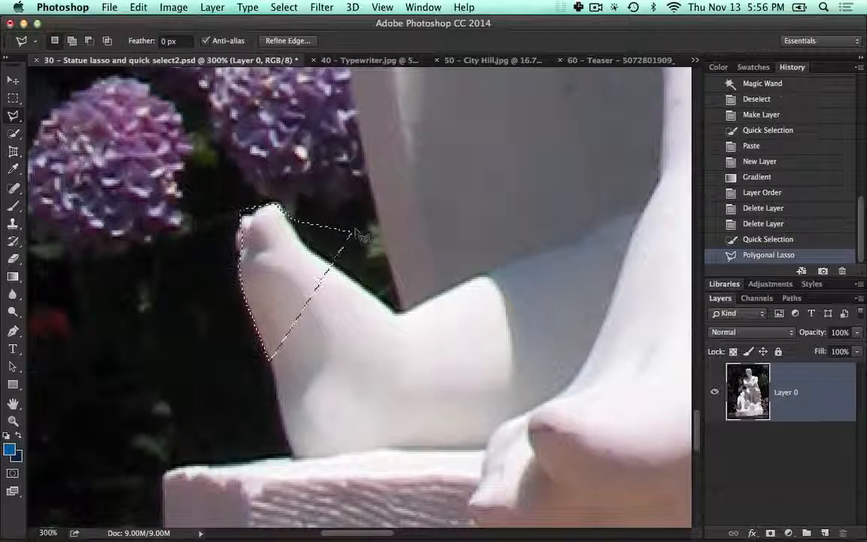
{"action": "key", "text": "super+z"}
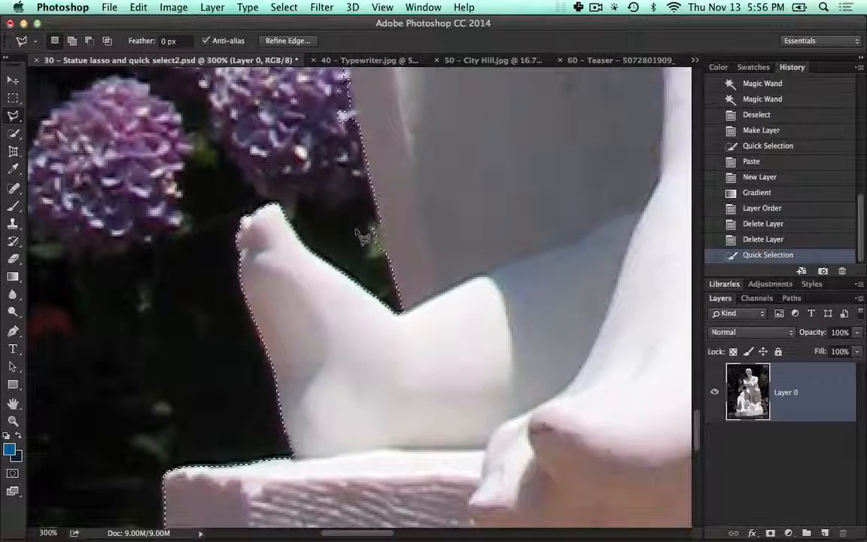
Step: Try adding a Polygonal Lasso area at the green leaf above the foot to the existing selection, and undo it
{"action": "key", "text": "super+equal"}
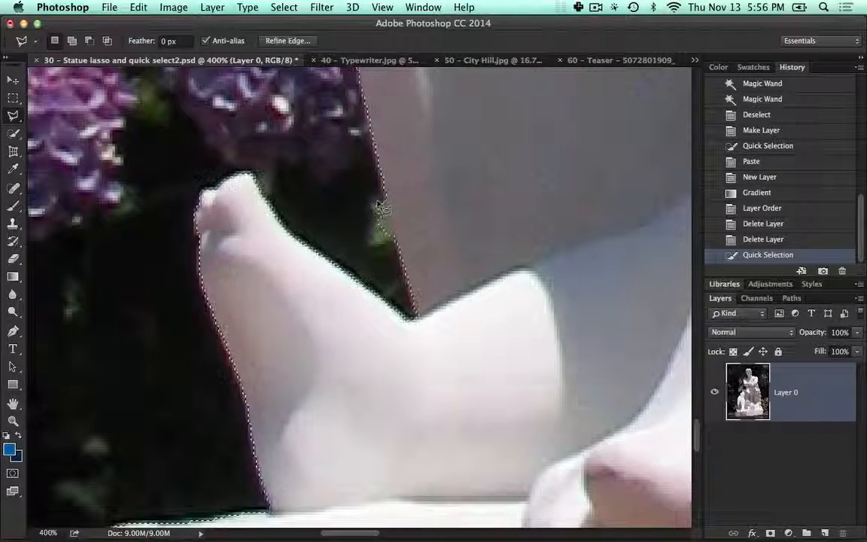
{"action": "scroll", "coordinate": [379, 204], "scroll_direction": "up", "scroll_amount": 5}
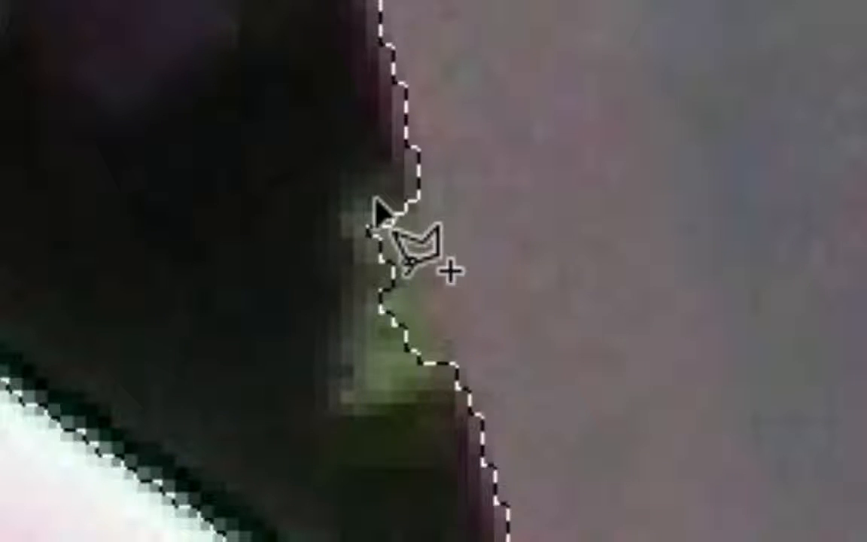
{"action": "key", "text": "alt"}
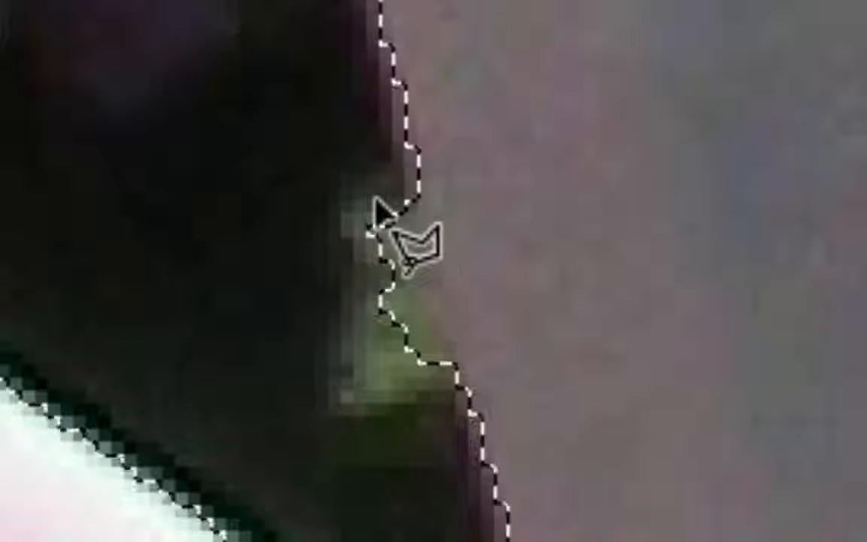
{"action": "scroll", "coordinate": [376, 204], "scroll_direction": "down", "scroll_amount": 5}
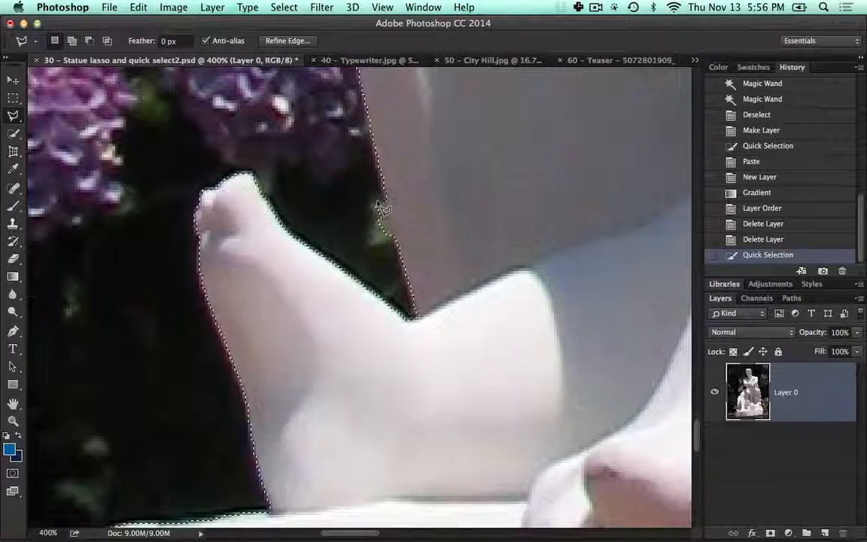
{"action": "key", "text": "shift"}
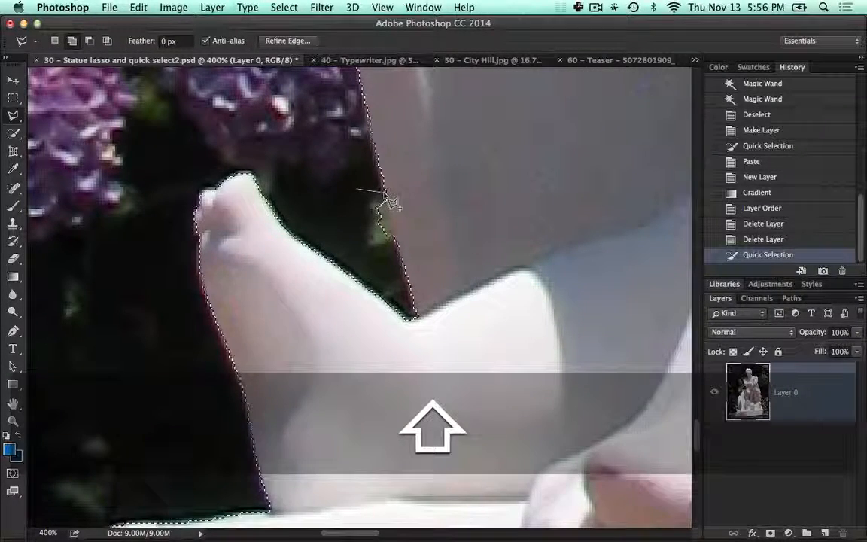
{"action": "left_click", "coordinate": [376, 269]}
{"action": "key", "text": "ctrl+z"}
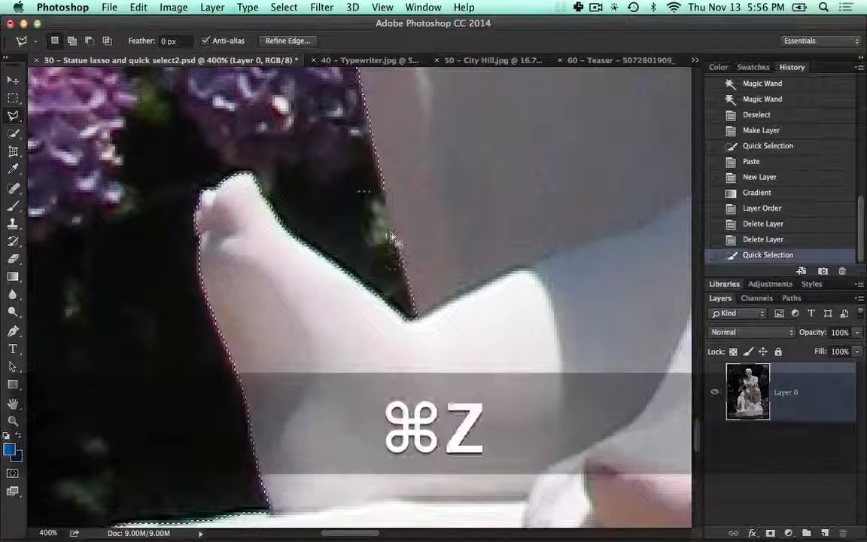
Step: Subtract the green leaf and the purple flower areas along the statue's straight edge from the selection with the Polygonal Lasso
{"action": "key", "text": "alt"}
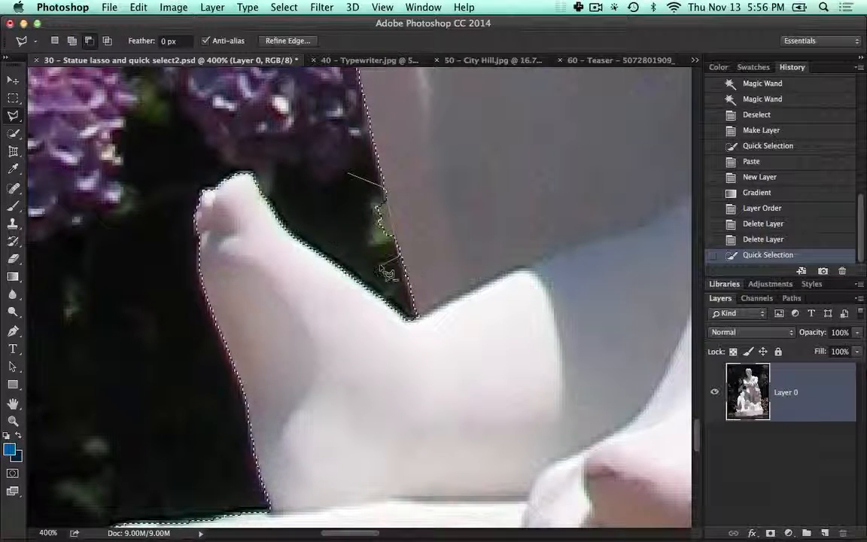
{"action": "left_click", "coordinate": [387, 273]}
{"action": "key", "text": "space"}
{"action": "left_click_drag", "start_coordinate": [374, 251], "coordinate": [453, 531]}
{"action": "key", "text": "alt"}
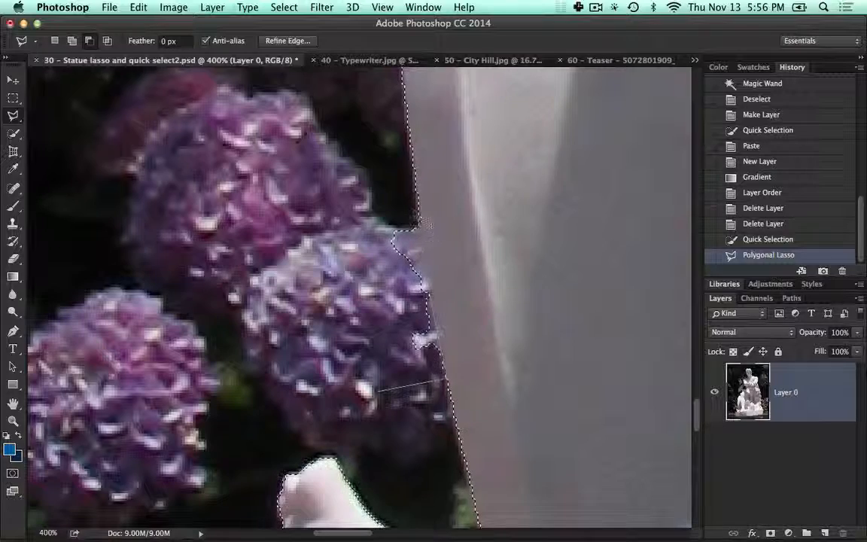
{"action": "left_click", "coordinate": [354, 234]}
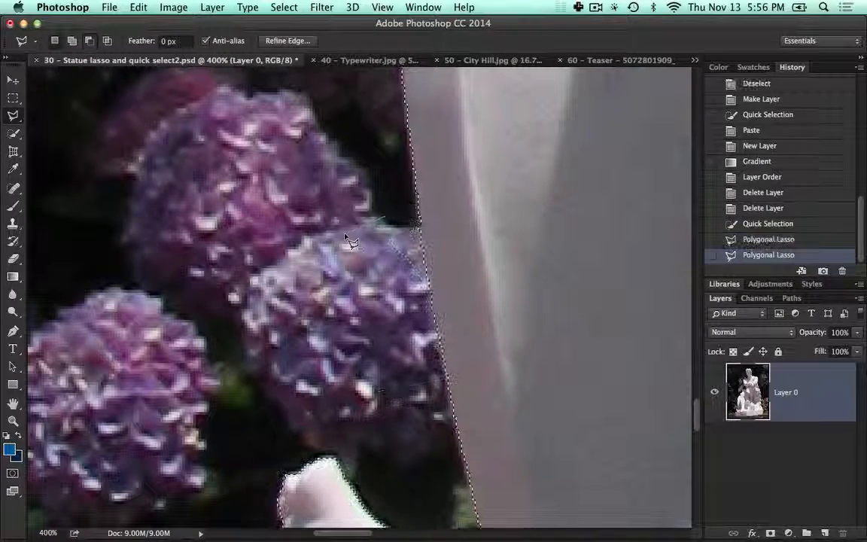
Step: Try adding the missed shaded strip of the upper arm below the shoulder to the selection with the Polygonal Lasso, and undo it
{"action": "key", "text": "space"}
{"action": "left_click_drag", "start_coordinate": [423, 152], "coordinate": [453, 284]}
{"action": "left_click_drag", "start_coordinate": [400, 235], "coordinate": [475, 312]}
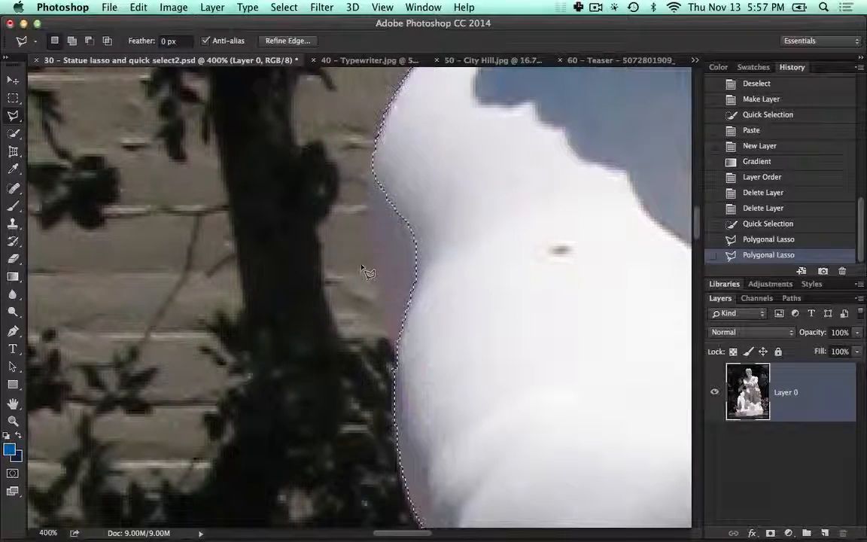
{"action": "key", "text": "super+minus"}
{"action": "key", "text": "super+minus"}
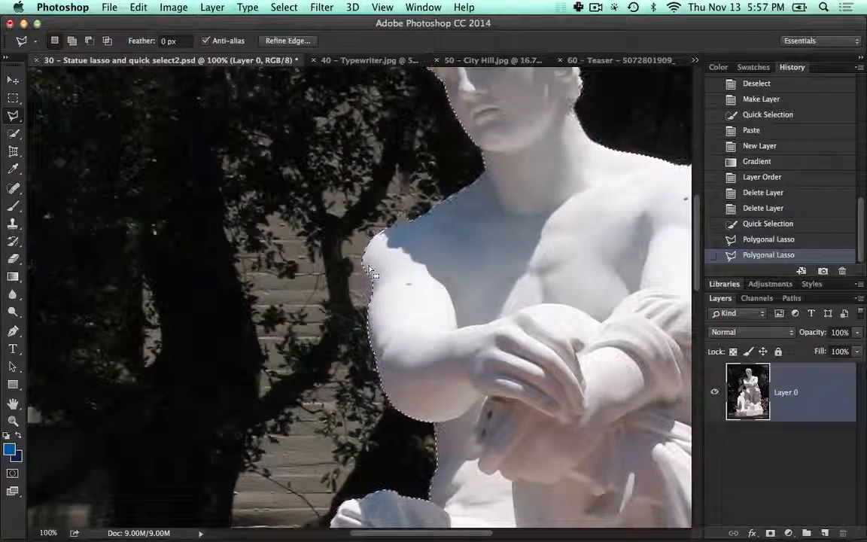
{"action": "key", "text": "super+equal"}
{"action": "key", "text": "super+equal"}
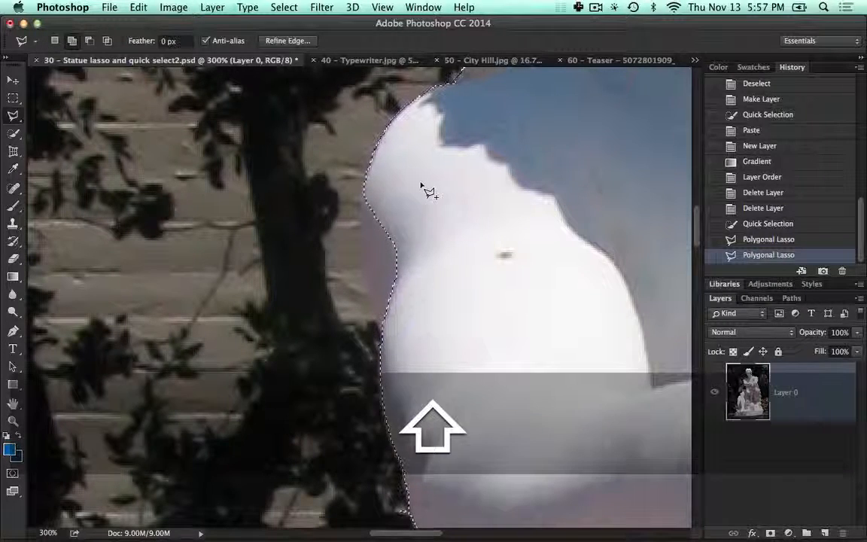
{"action": "left_click", "coordinate": [424, 182], "text": "shift"}
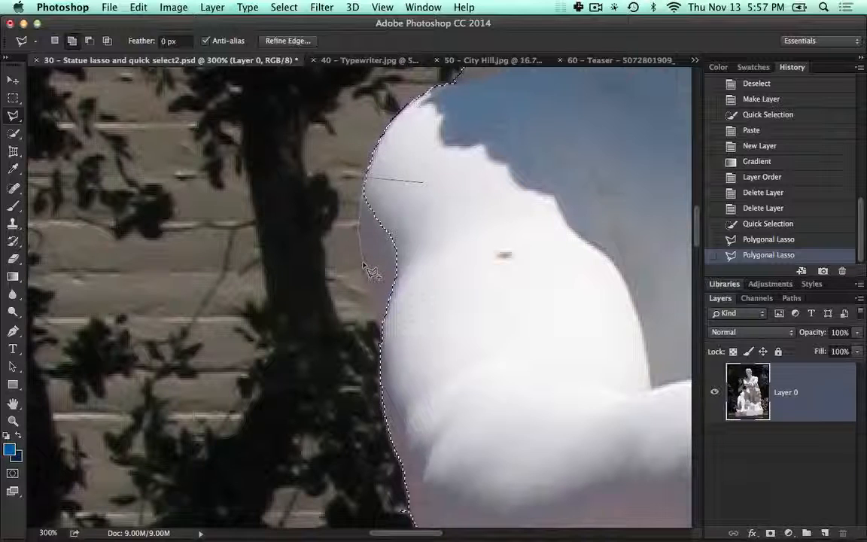
{"action": "left_click_drag", "start_coordinate": [364, 268], "coordinate": [385, 338]}
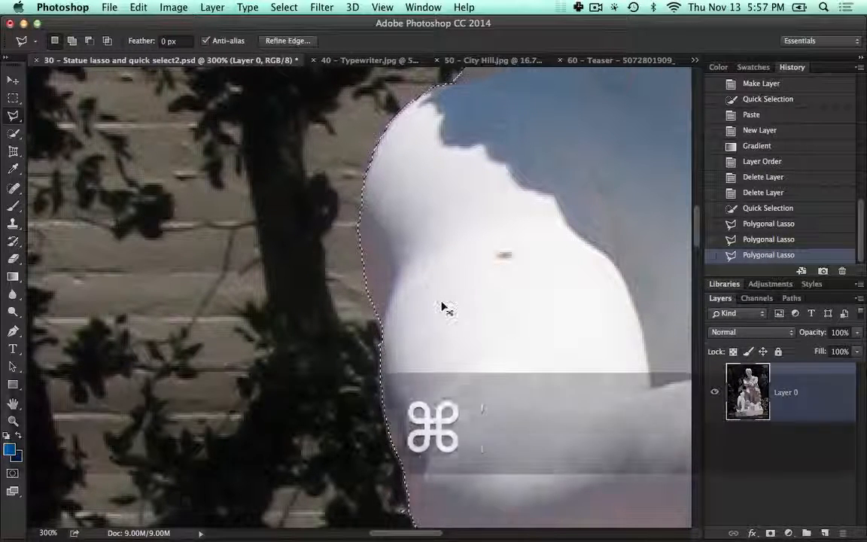
{"action": "key", "text": "super+z"}
Step: Try a coarser Polygonal Lasso outline from inside the arm to add the shaded strip to the selection, and undo it
{"action": "key", "text": "shift"}
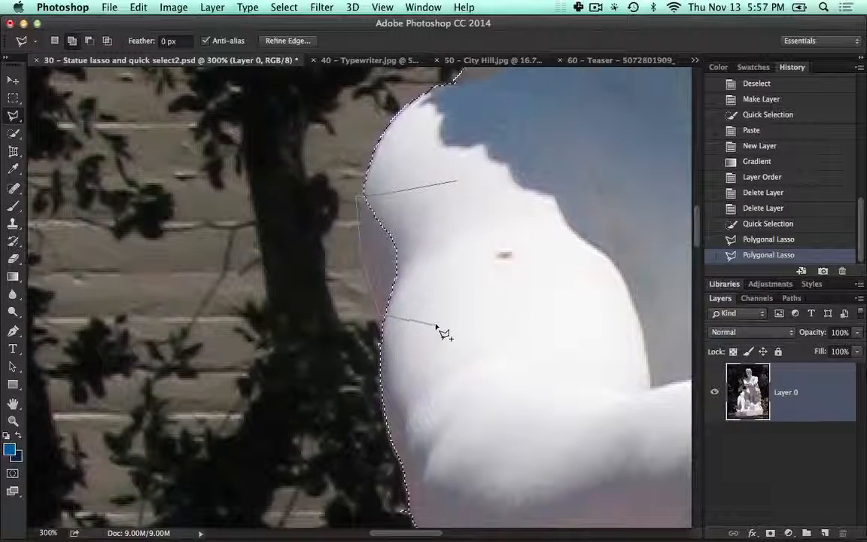
{"action": "double_click", "coordinate": [436, 326]}
{"action": "key", "text": "super"}
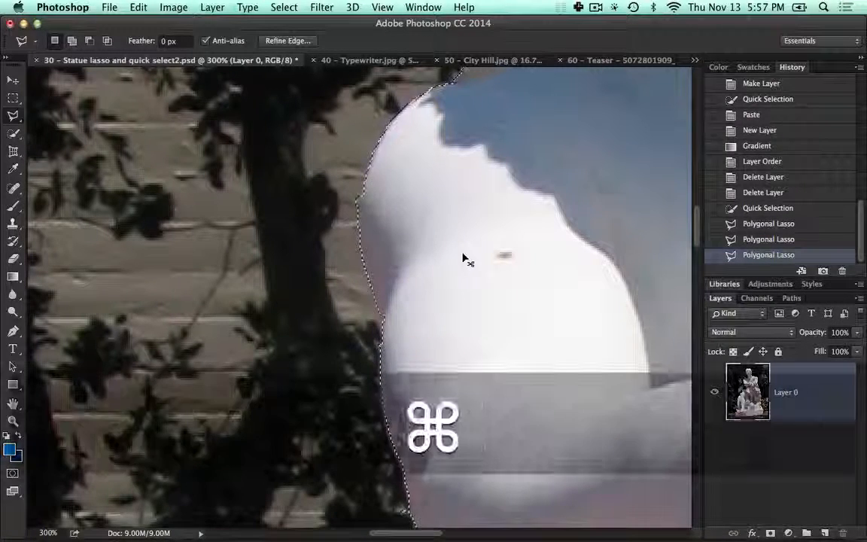
{"action": "key", "text": "super+z"}
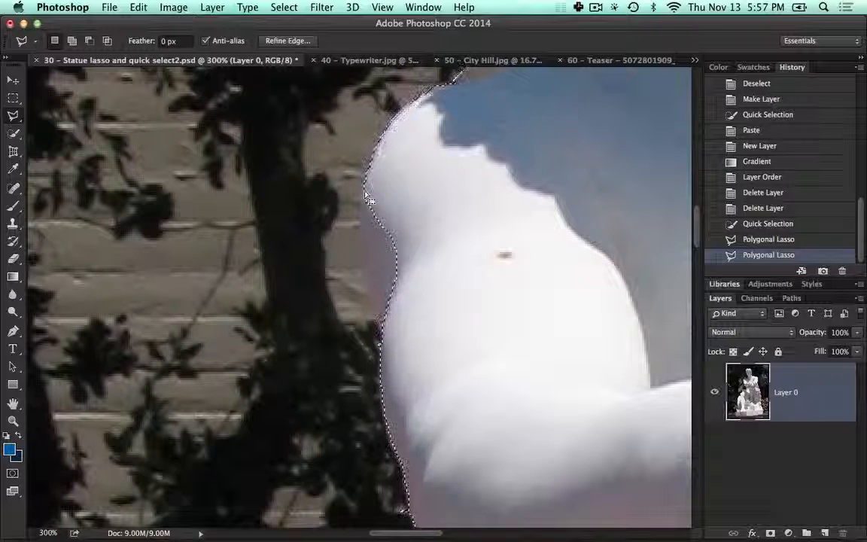
Step: Try adding only a short Polygonal Lasso outline along the arm's outer edge to the selection, and undo it
{"action": "key", "text": "shift"}
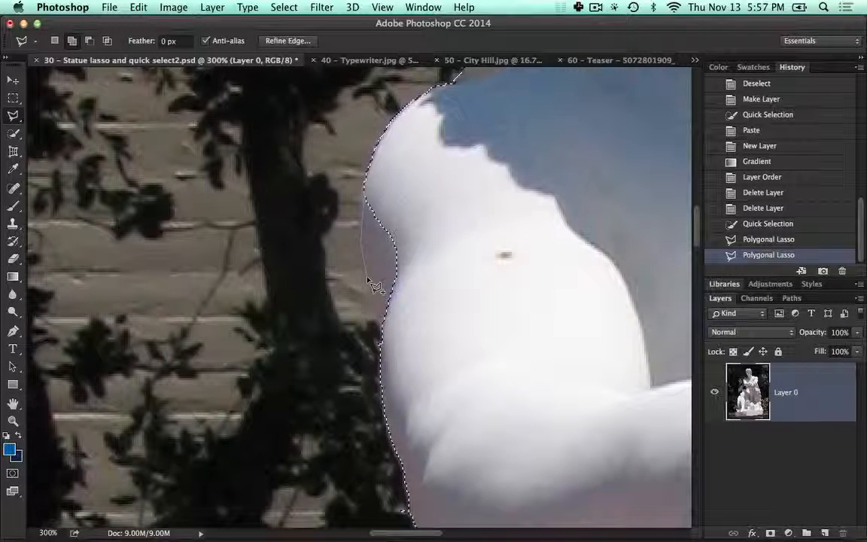
{"action": "double_click", "coordinate": [367, 270]}
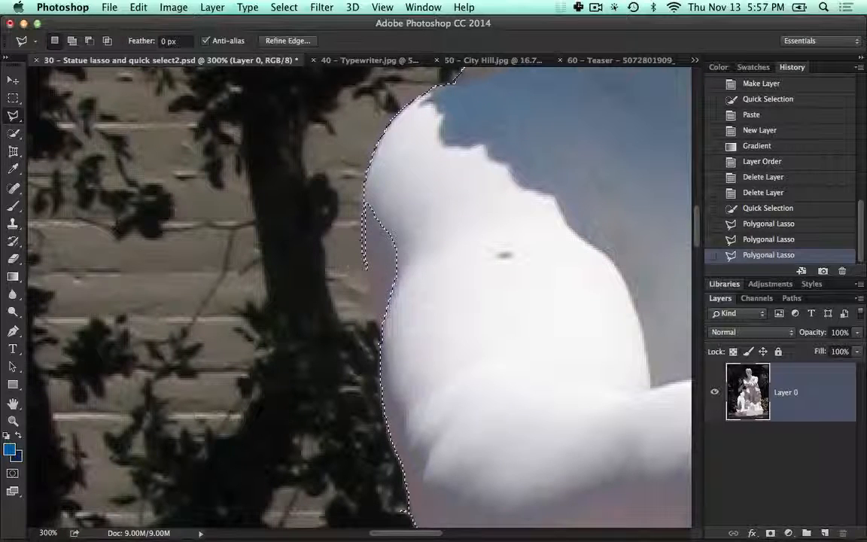
{"action": "key", "text": "super+z"}
Step: Try adding the upper part of the shaded arm strip to the selection with a short Polygonal Lasso outline, and undo it
{"action": "key", "text": "shift"}
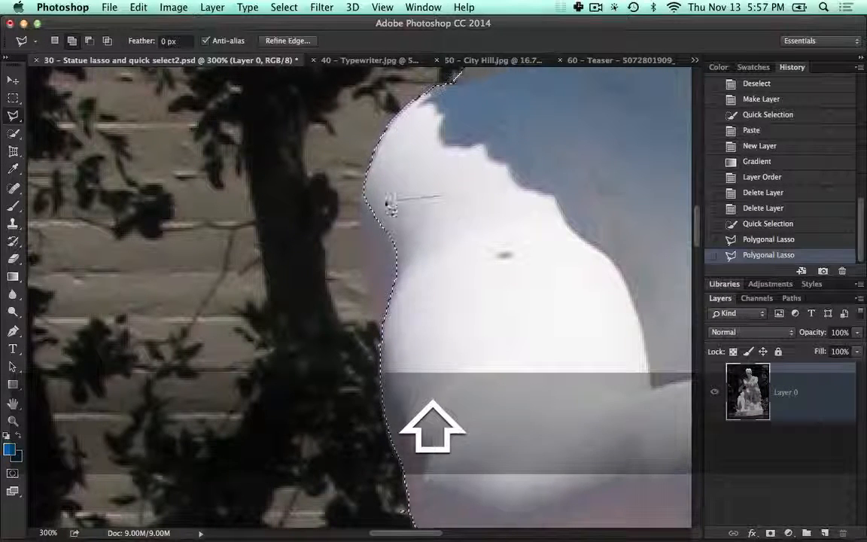
{"action": "double_click", "coordinate": [367, 255]}
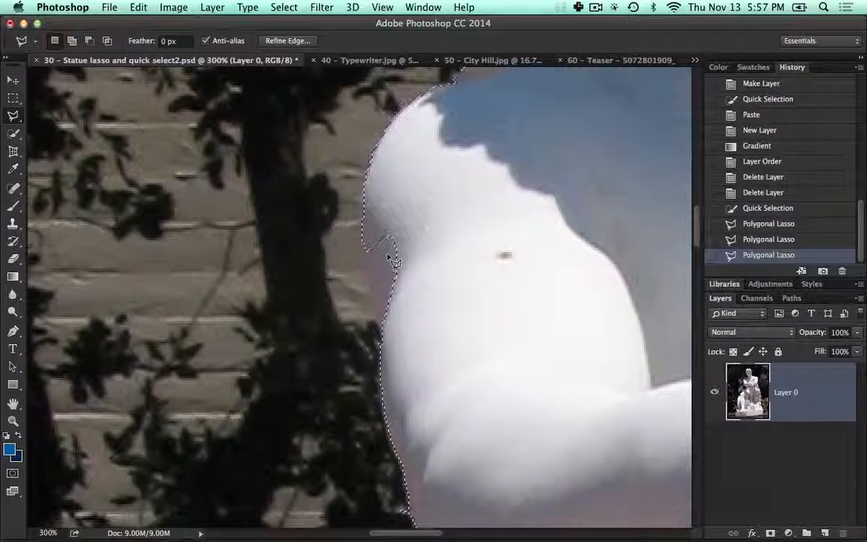
{"action": "key", "text": "super+z"}
Step: Add the whole missed shaded strip of the upper arm to the selection with the Polygonal Lasso, closing the outline inside the arm
{"action": "left_click", "coordinate": [468, 214], "text": "shift"}
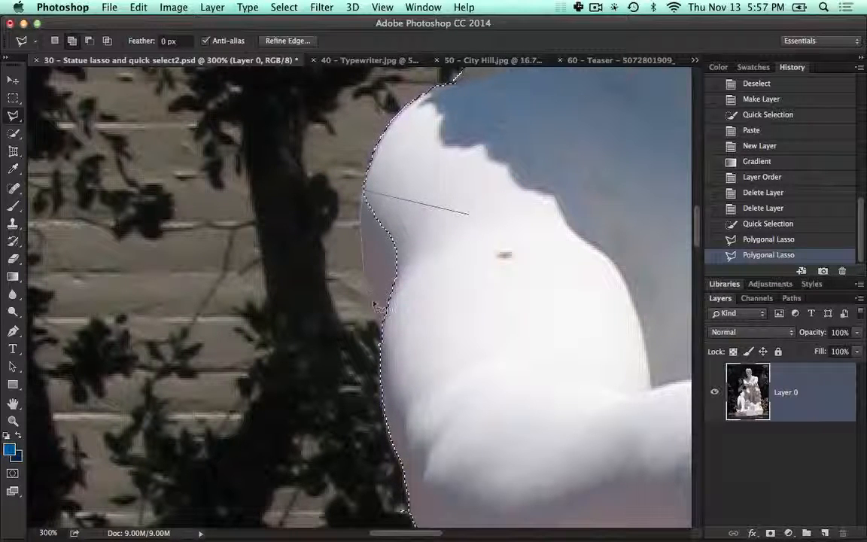
{"action": "double_click", "coordinate": [460, 332]}
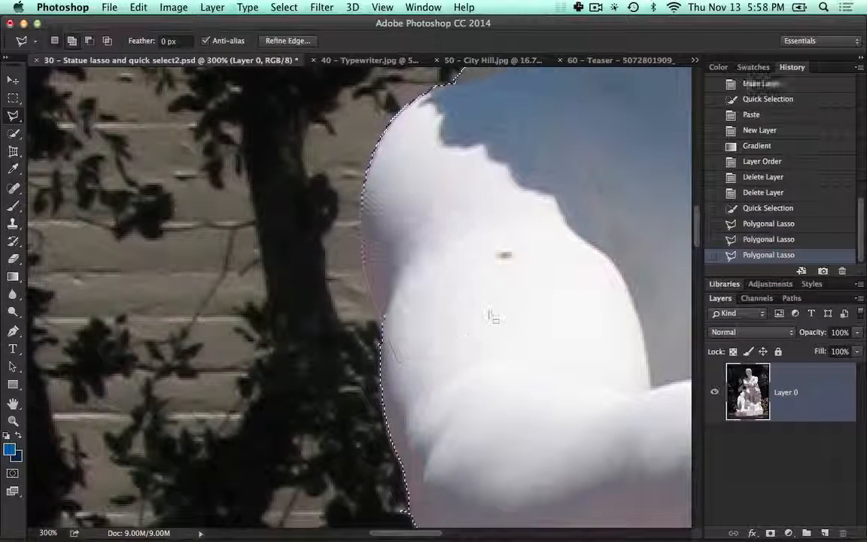
Step: Subtract the small bump of wall background on top of the shaded shoulder from the selection with the Polygonal Lasso
{"action": "key", "text": "space"}
{"action": "left_click_drag", "start_coordinate": [470, 236], "coordinate": [430, 437]}
{"action": "left_click", "coordinate": [398, 230]}
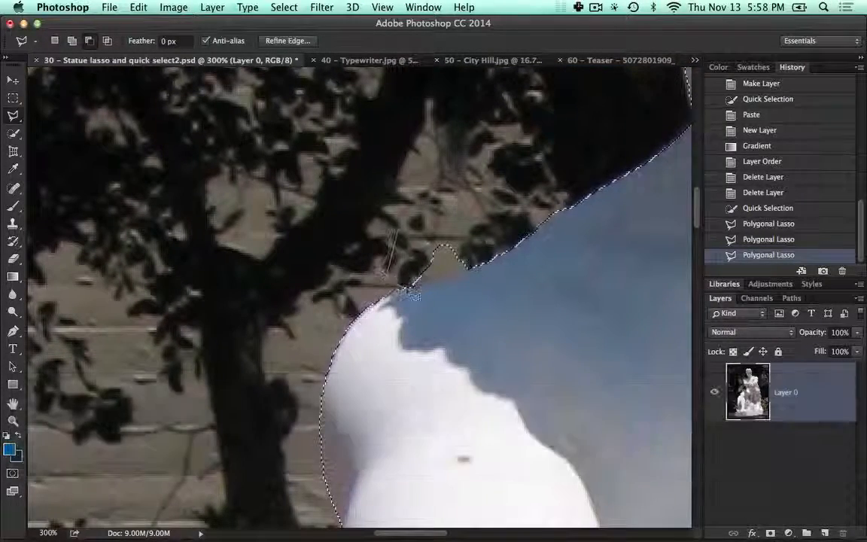
{"action": "left_click", "coordinate": [387, 278]}
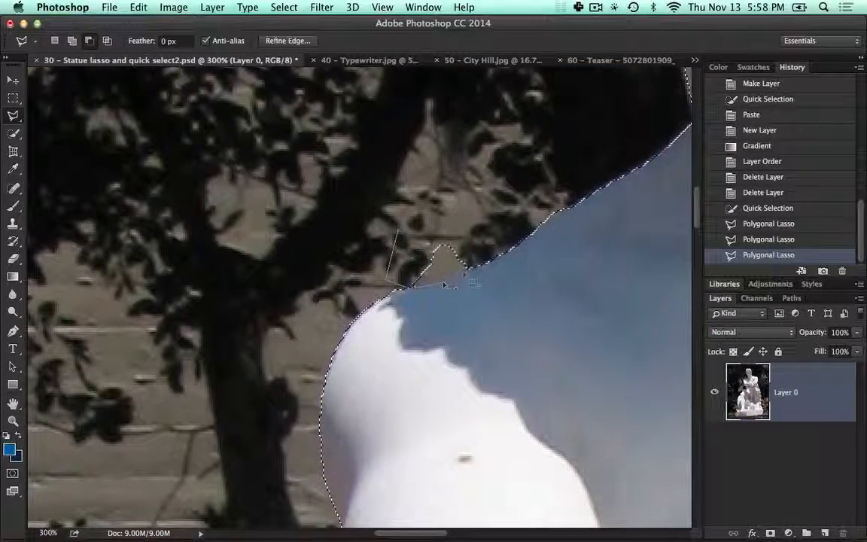
{"action": "double_click", "coordinate": [476, 219]}
Step: Examine the selection edge around the head, the other shoulder and down the drapery and rock beside the flowers
{"action": "key", "text": "space"}
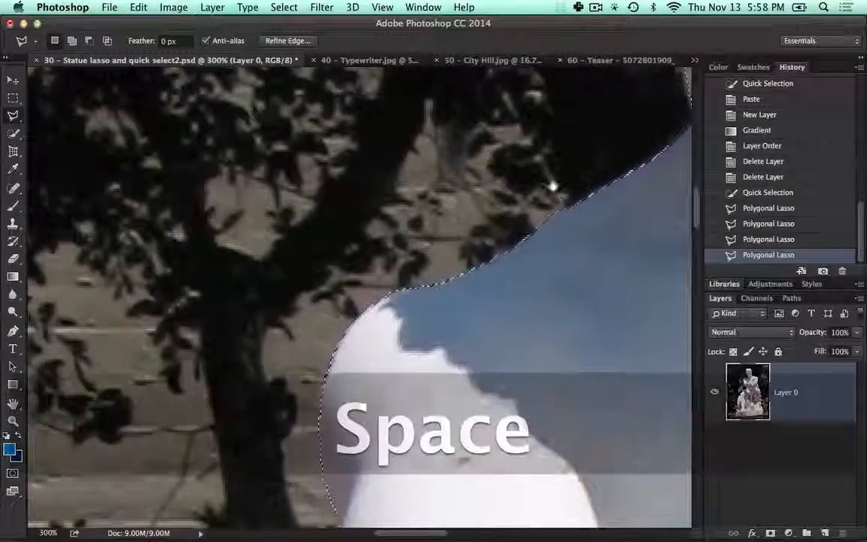
{"action": "mouse_move", "coordinate": [553, 184]}
{"action": "left_mouse_down"}
{"action": "mouse_move", "coordinate": [337, 316]}
{"action": "mouse_move", "coordinate": [283, 368]}
{"action": "left_mouse_up"}
{"action": "mouse_move", "coordinate": [222, 94]}
{"action": "left_mouse_down"}
{"action": "mouse_move", "coordinate": [342, 279]}
{"action": "mouse_move", "coordinate": [461, 340]}
{"action": "left_mouse_up"}
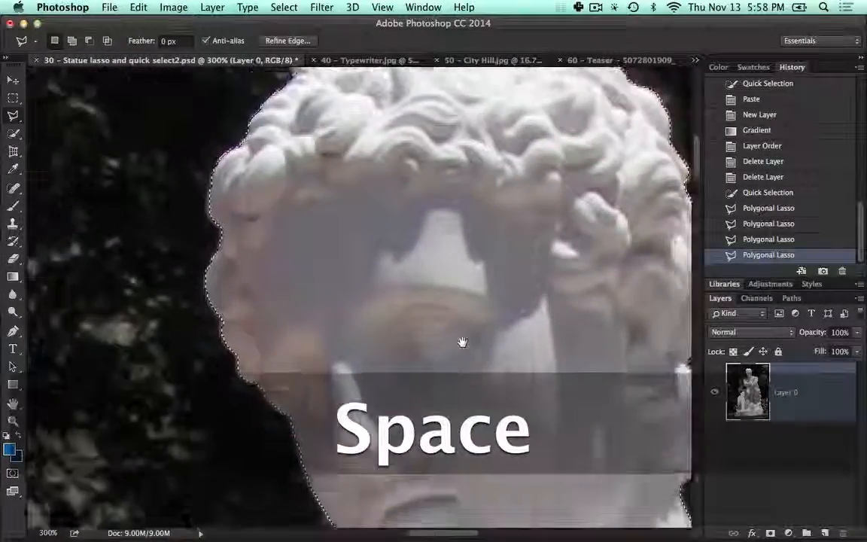
{"action": "left_click_drag", "start_coordinate": [402, 228], "coordinate": [365, 344]}
{"action": "left_click_drag", "start_coordinate": [564, 376], "coordinate": [323, 167]}
{"action": "left_click_drag", "start_coordinate": [623, 466], "coordinate": [459, 181]}
{"action": "left_click_drag", "start_coordinate": [486, 398], "coordinate": [342, 315]}
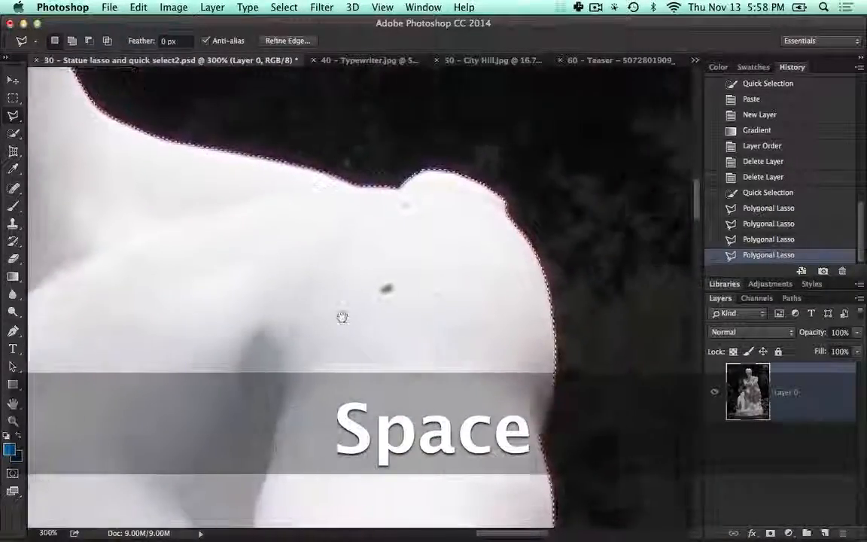
{"action": "left_click_drag", "start_coordinate": [556, 508], "coordinate": [348, 71]}
{"action": "left_click_drag", "start_coordinate": [447, 255], "coordinate": [435, 205]}
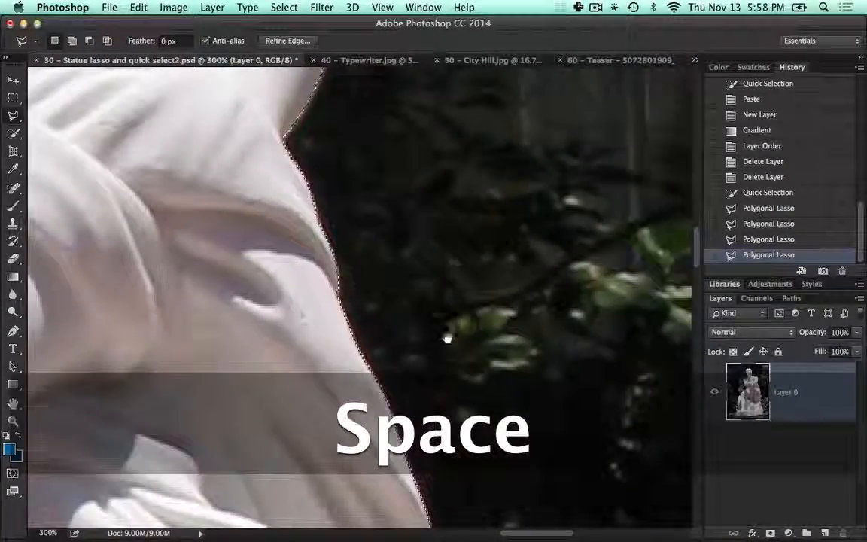
{"action": "left_click_drag", "start_coordinate": [447, 336], "coordinate": [407, 104]}
{"action": "left_click_drag", "start_coordinate": [503, 429], "coordinate": [436, 209]}
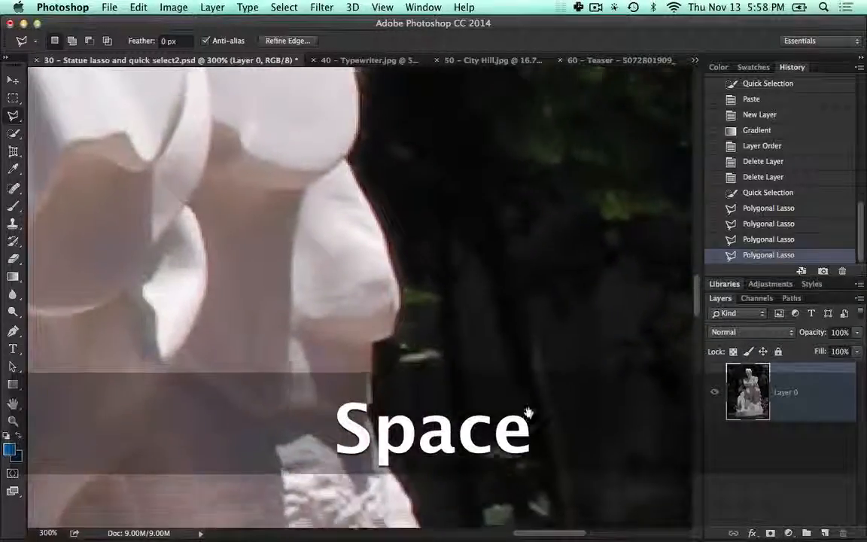
{"action": "left_click_drag", "start_coordinate": [532, 410], "coordinate": [522, 227]}
{"action": "left_click_drag", "start_coordinate": [536, 373], "coordinate": [540, 216]}
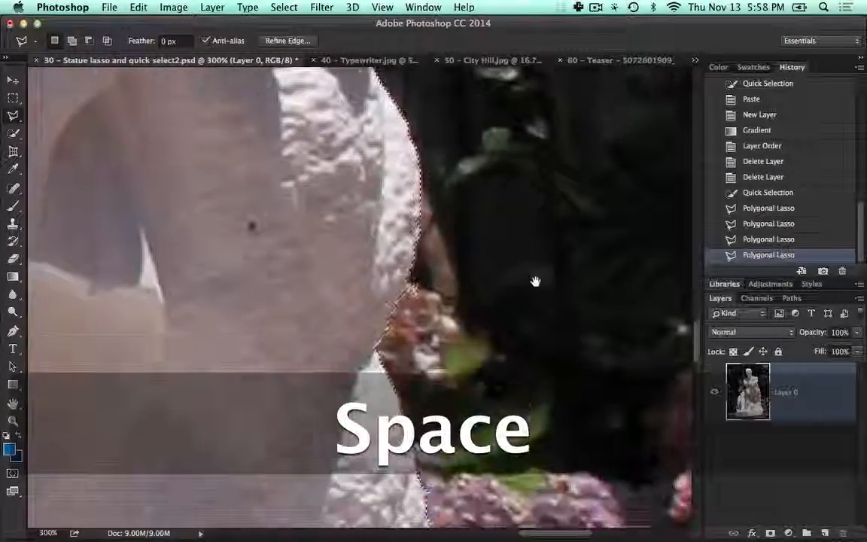
{"action": "left_click_drag", "start_coordinate": [502, 323], "coordinate": [506, 160]}
{"action": "left_click_drag", "start_coordinate": [510, 387], "coordinate": [511, 279]}
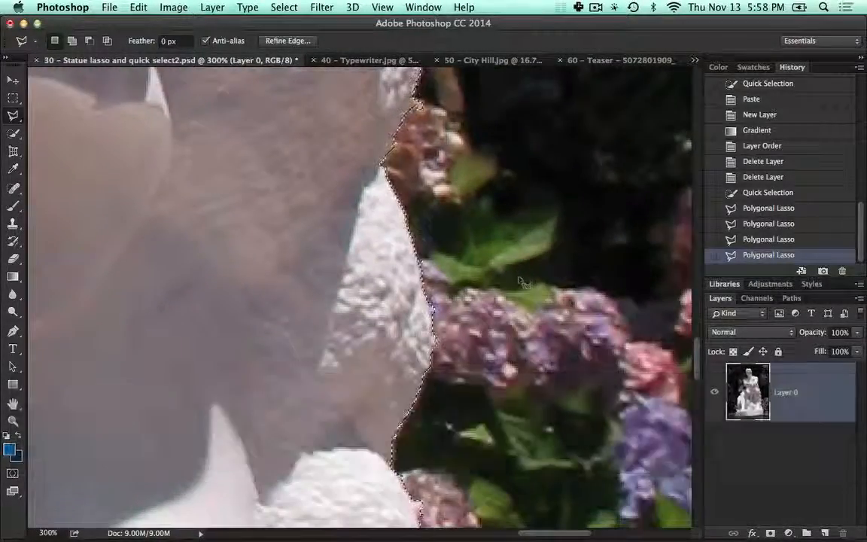
Step: Subtract the pink flower and leaf bits along the rounded rock's edge from the selection with the Polygonal Lasso
{"action": "left_click_drag", "start_coordinate": [516, 450], "coordinate": [498, 229]}
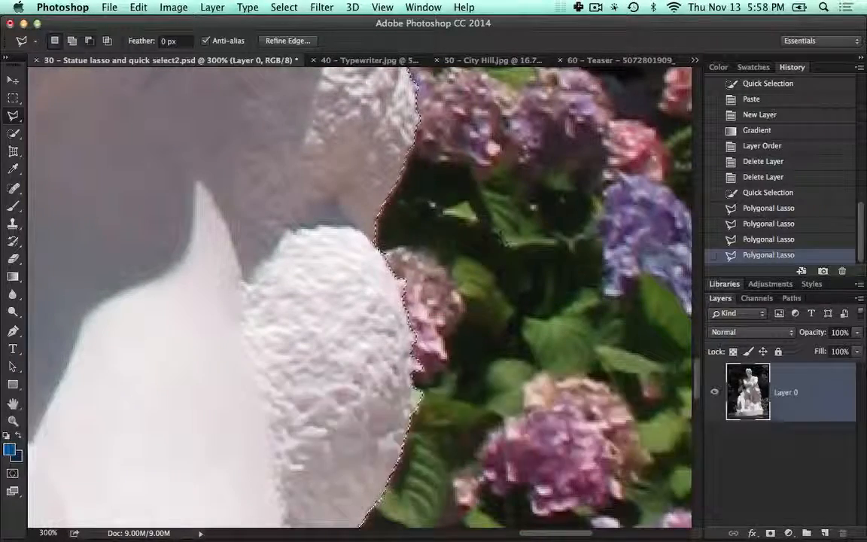
{"action": "key", "text": "alt"}
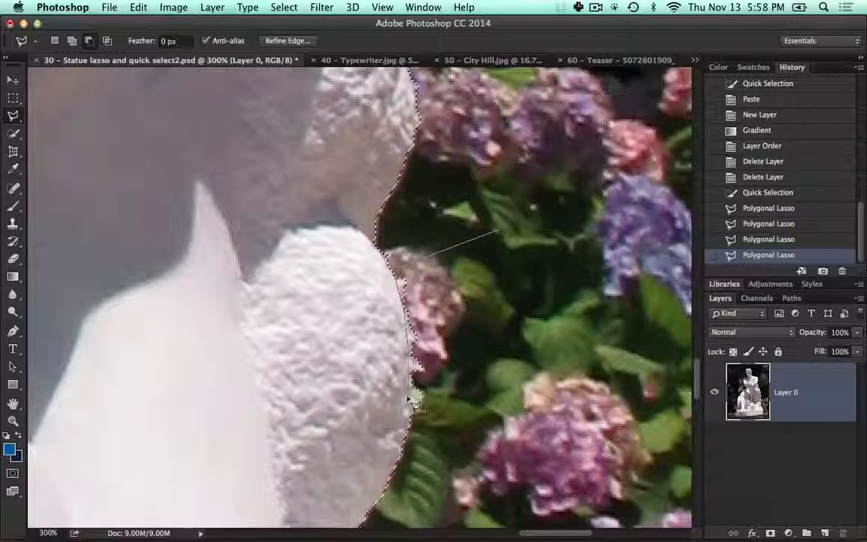
{"action": "double_click", "coordinate": [455, 433]}
Step: Subtract the pink flower beside the upper corner of the statue's base from the selection with the Polygonal Lasso
{"action": "key", "text": "space"}
{"action": "left_click_drag", "start_coordinate": [456, 434], "coordinate": [472, 118]}
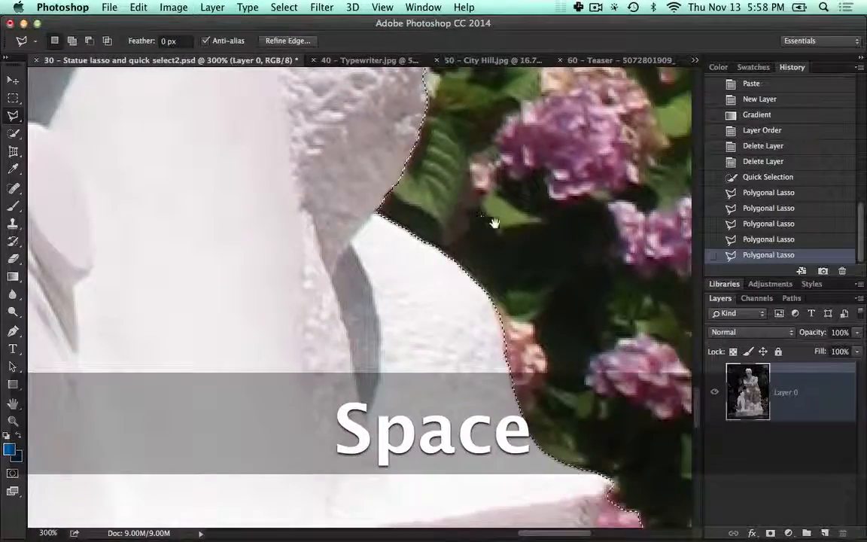
{"action": "left_click_drag", "start_coordinate": [603, 398], "coordinate": [514, 297]}
{"action": "left_click_drag", "start_coordinate": [418, 159], "coordinate": [392, 114]}
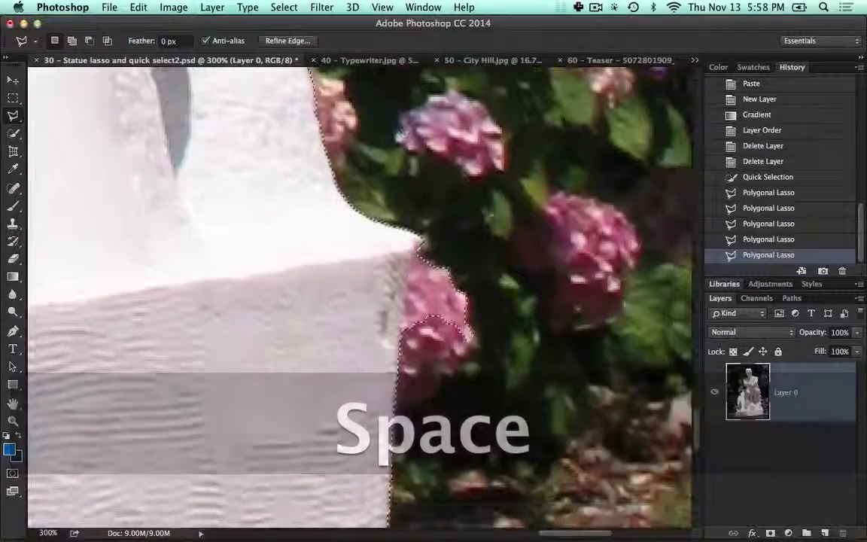
{"action": "left_click", "coordinate": [485, 216], "text": "alt"}
{"action": "left_click", "coordinate": [419, 223]}
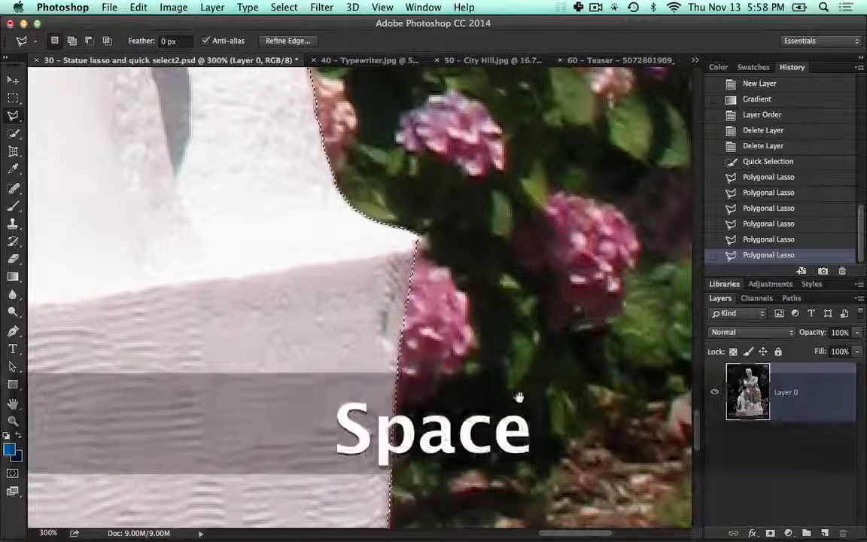
Step: Copy the selected statue and paste it onto its own layer
{"action": "left_click_drag", "start_coordinate": [518, 397], "coordinate": [485, 218]}
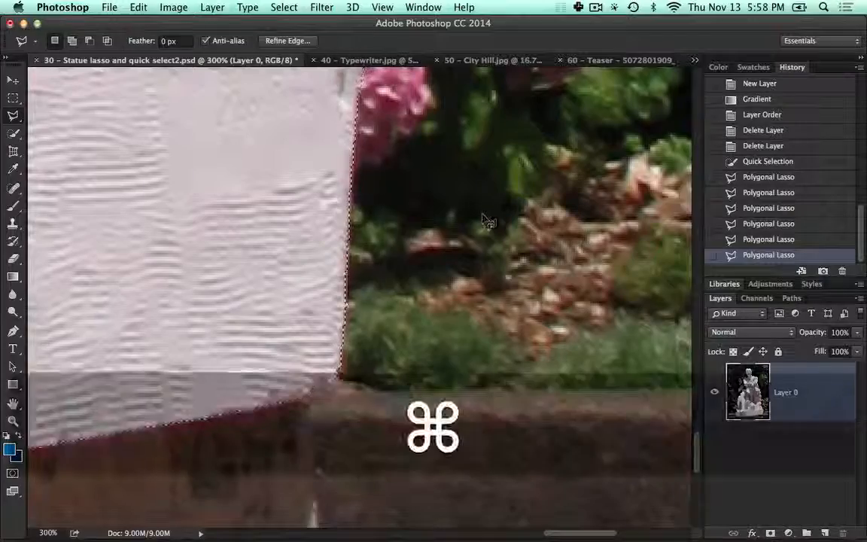
{"action": "key", "text": "super+minus"}
{"action": "key", "text": "super+0"}
{"action": "key", "text": "super+equal"}
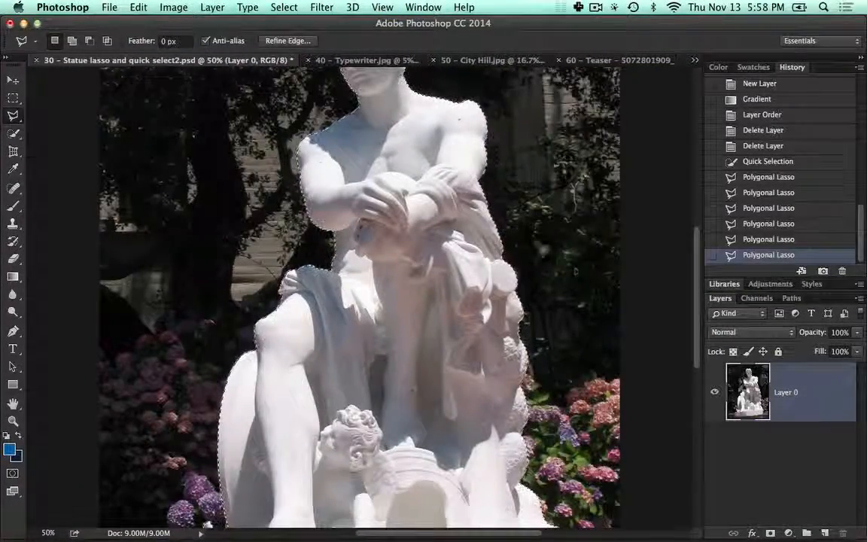
{"action": "left_click_drag", "start_coordinate": [460, 211], "coordinate": [480, 316]}
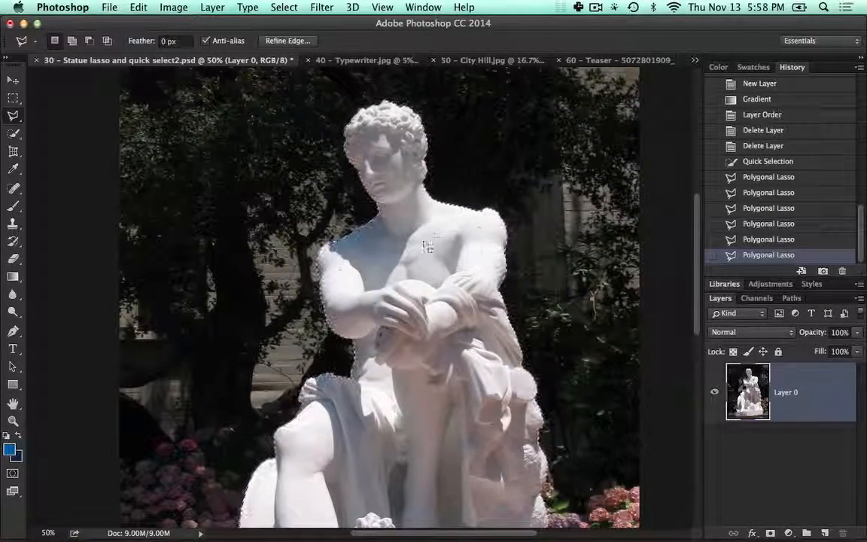
{"action": "key", "text": "super+c"}
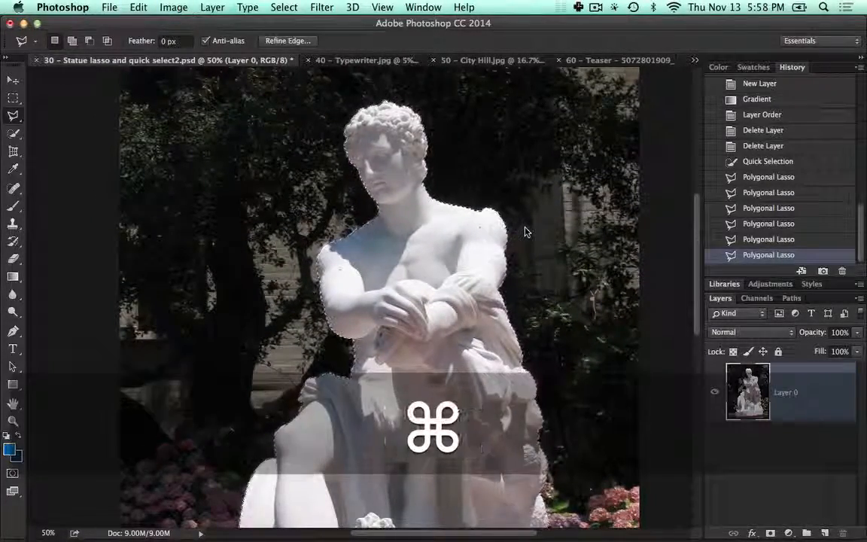
{"action": "key", "text": "super+v"}
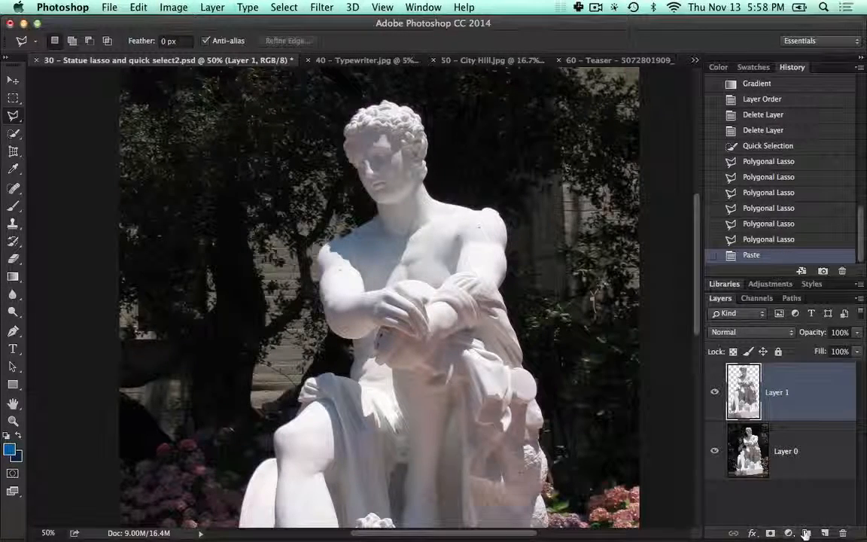
Step: Create a new layer, fill it with a diagonal blue-to-dark-blue linear gradient, and place it below the statue cutout layer
{"action": "left_click", "coordinate": [825, 533]}
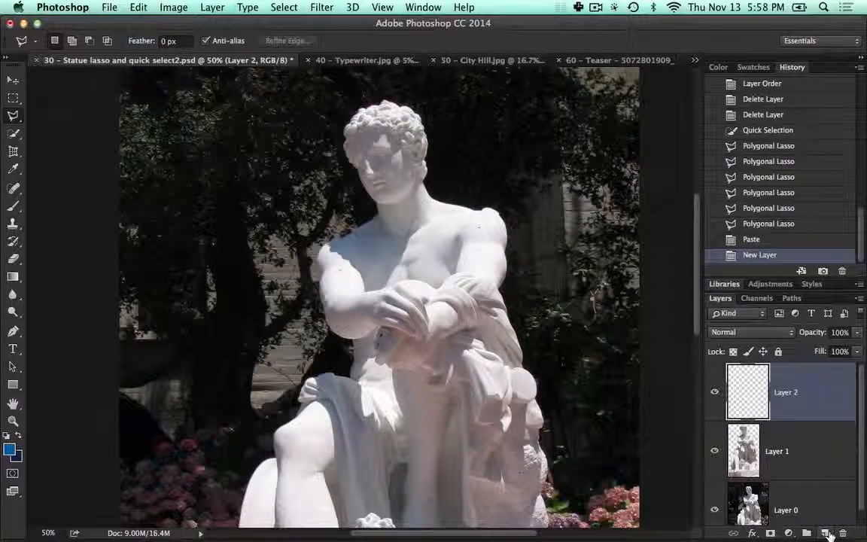
{"action": "left_click", "coordinate": [13, 277]}
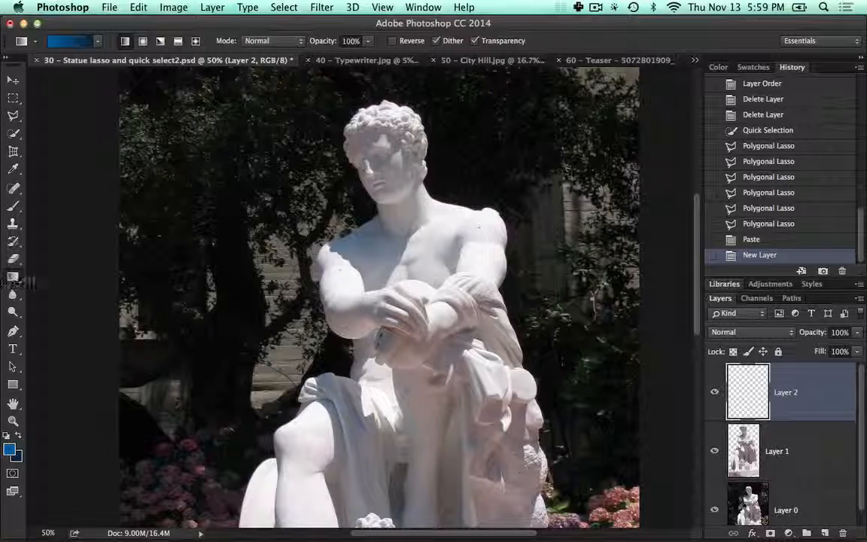
{"action": "left_click_drag", "start_coordinate": [302, 205], "coordinate": [494, 468]}
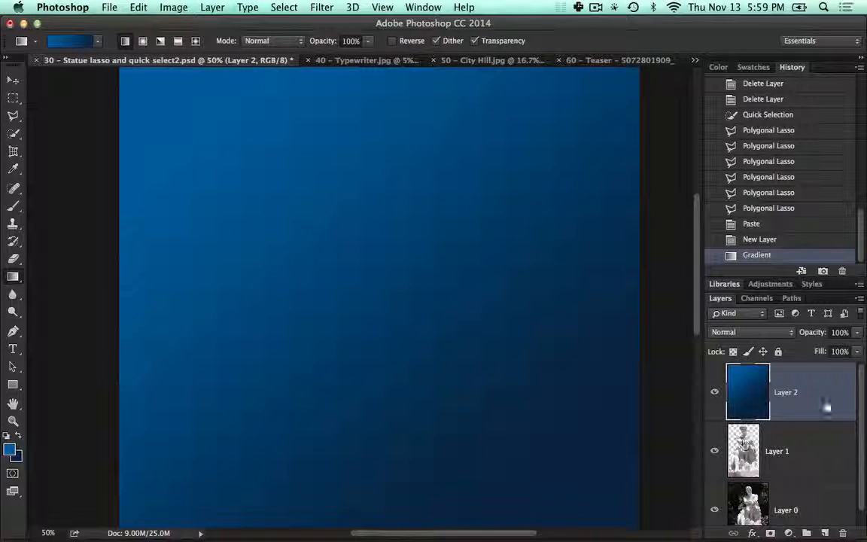
{"action": "left_click_drag", "start_coordinate": [826, 408], "coordinate": [806, 452]}
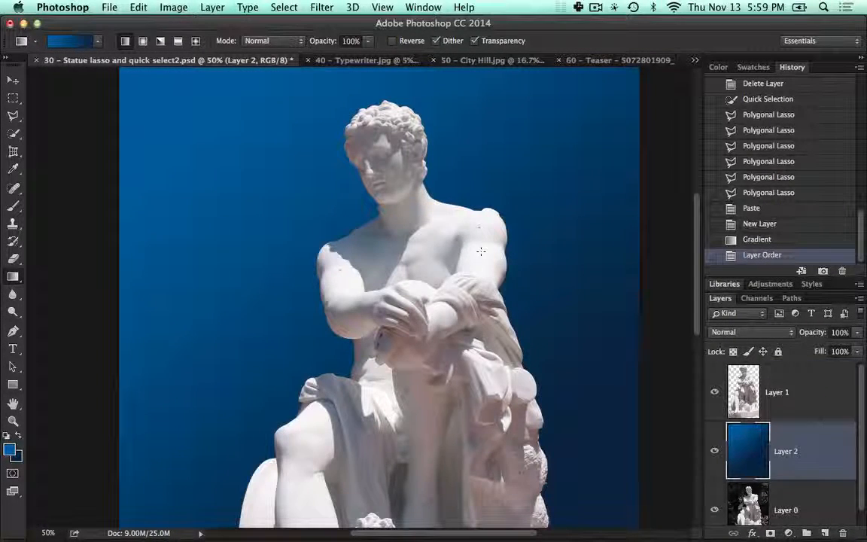
Step: Examine the cutout's edges at the shoulder, arm and neck against the blue gradient for remaining selection flaws
{"action": "key", "text": "super+equal"}
{"action": "key", "text": "super+equal"}
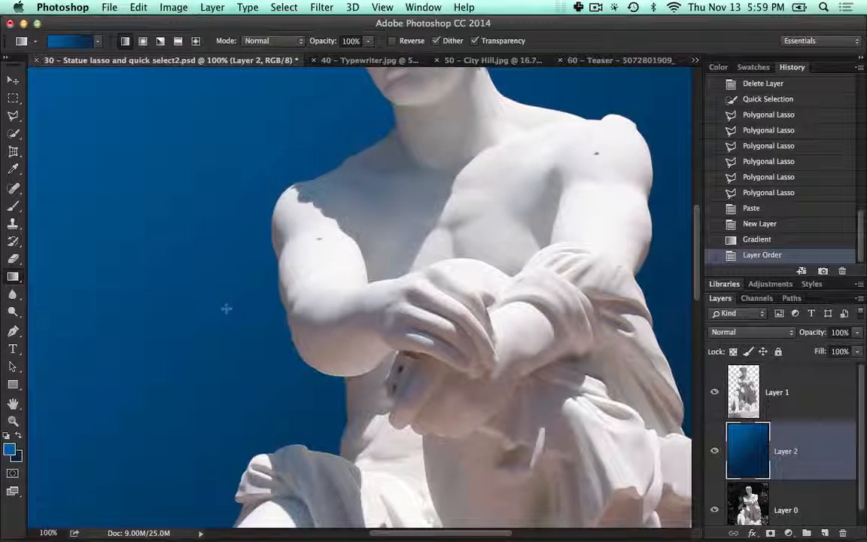
{"action": "left_click", "coordinate": [11, 450]}
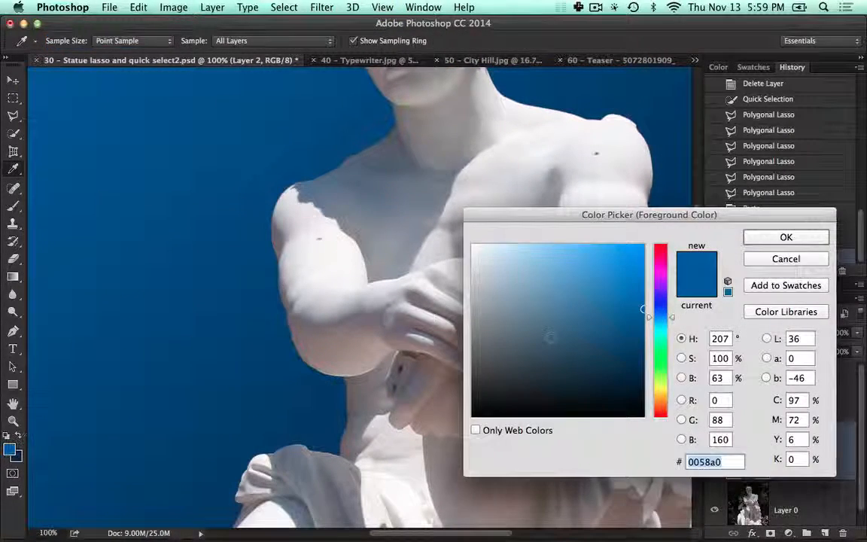
{"action": "left_click", "coordinate": [771, 260]}
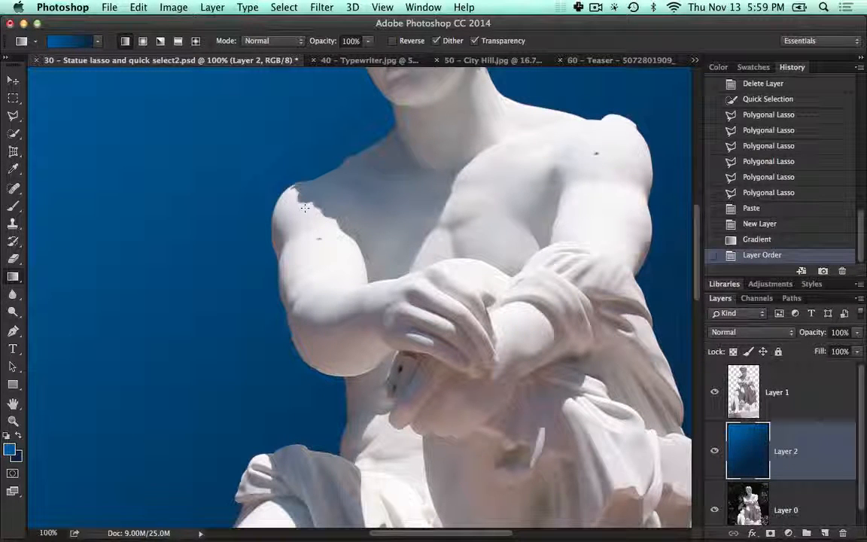
{"action": "left_click_drag", "start_coordinate": [491, 135], "coordinate": [476, 287]}
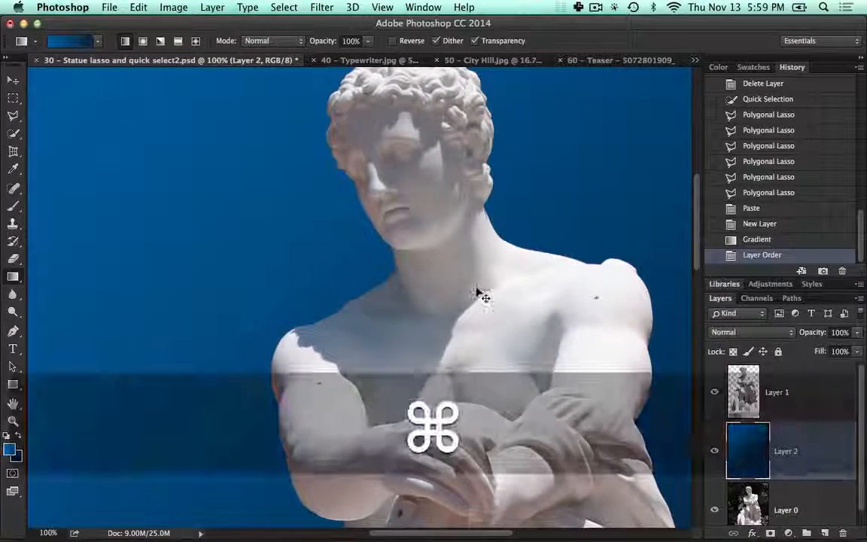
{"action": "key", "text": "super+equal"}
{"action": "key", "text": "super+equal"}
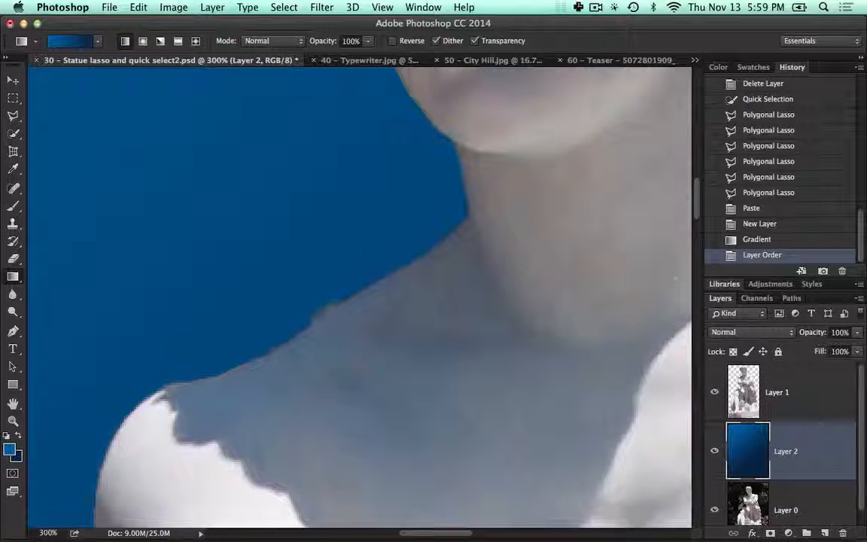
{"action": "left_click_drag", "start_coordinate": [389, 329], "coordinate": [476, 265]}
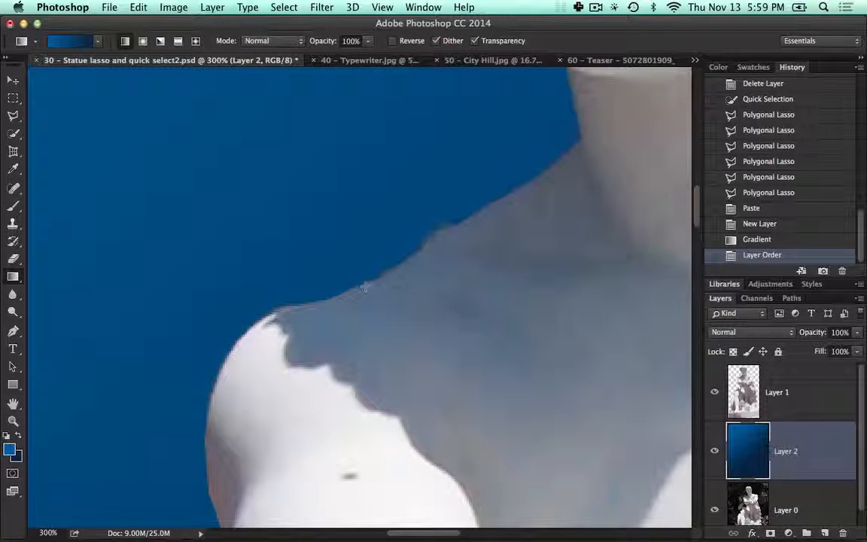
Step: Revert the document to the last Polygonal Lasso history state and reactivate the Polygonal Lasso tool with the statue still selected
{"action": "left_click", "coordinate": [775, 193]}
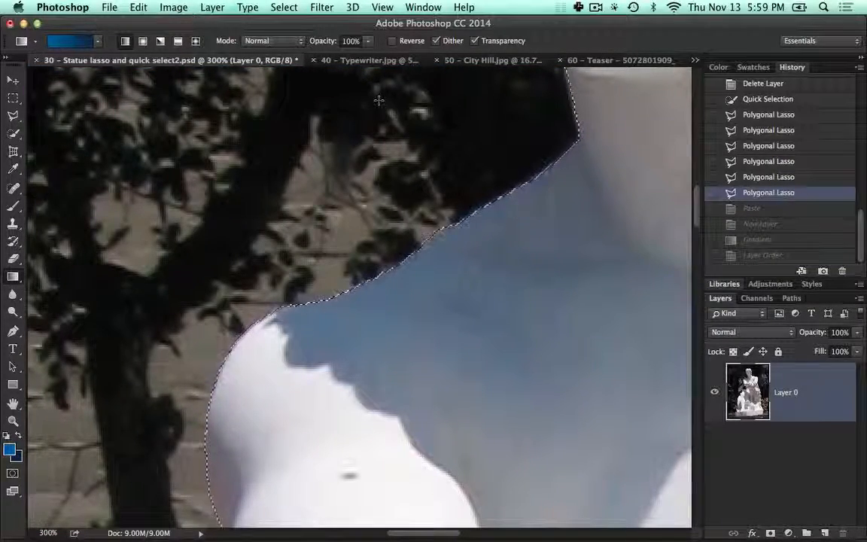
{"action": "key", "text": "super+0"}
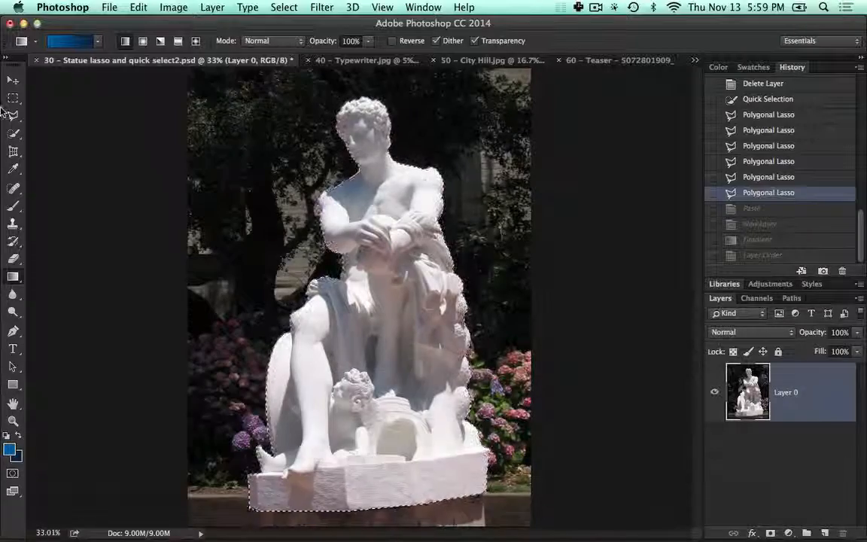
{"action": "left_click", "coordinate": [13, 115]}
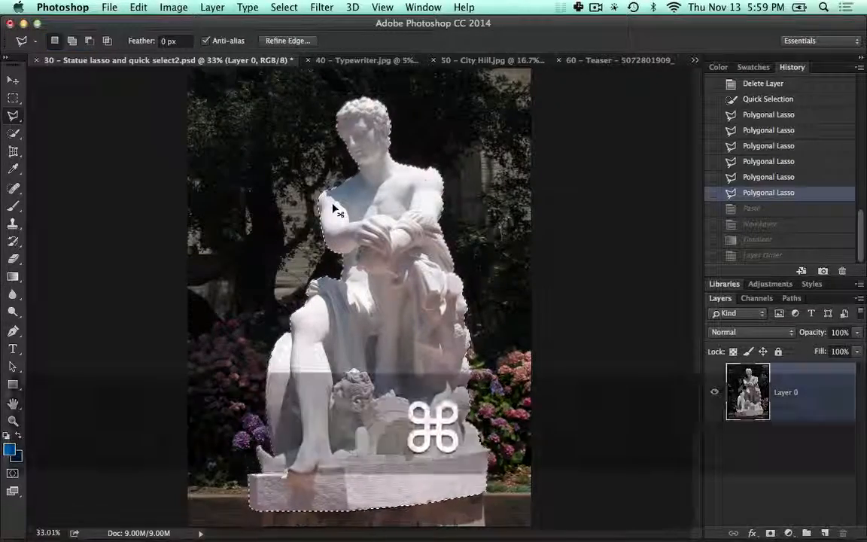
{"action": "key", "text": "super+equal"}
{"action": "key", "text": "super+equal"}
{"action": "key", "text": "super+equal"}
{"action": "key", "text": "space"}
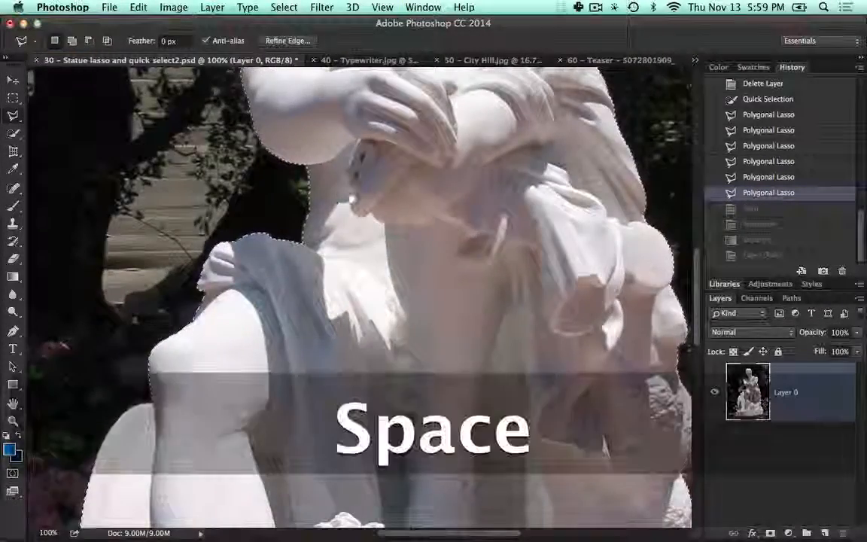
{"action": "left_click_drag", "start_coordinate": [353, 199], "coordinate": [346, 244]}
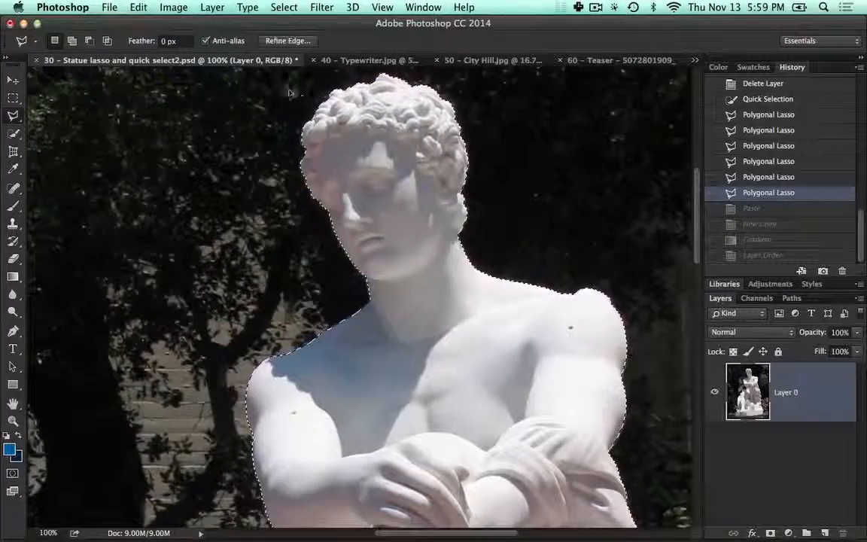